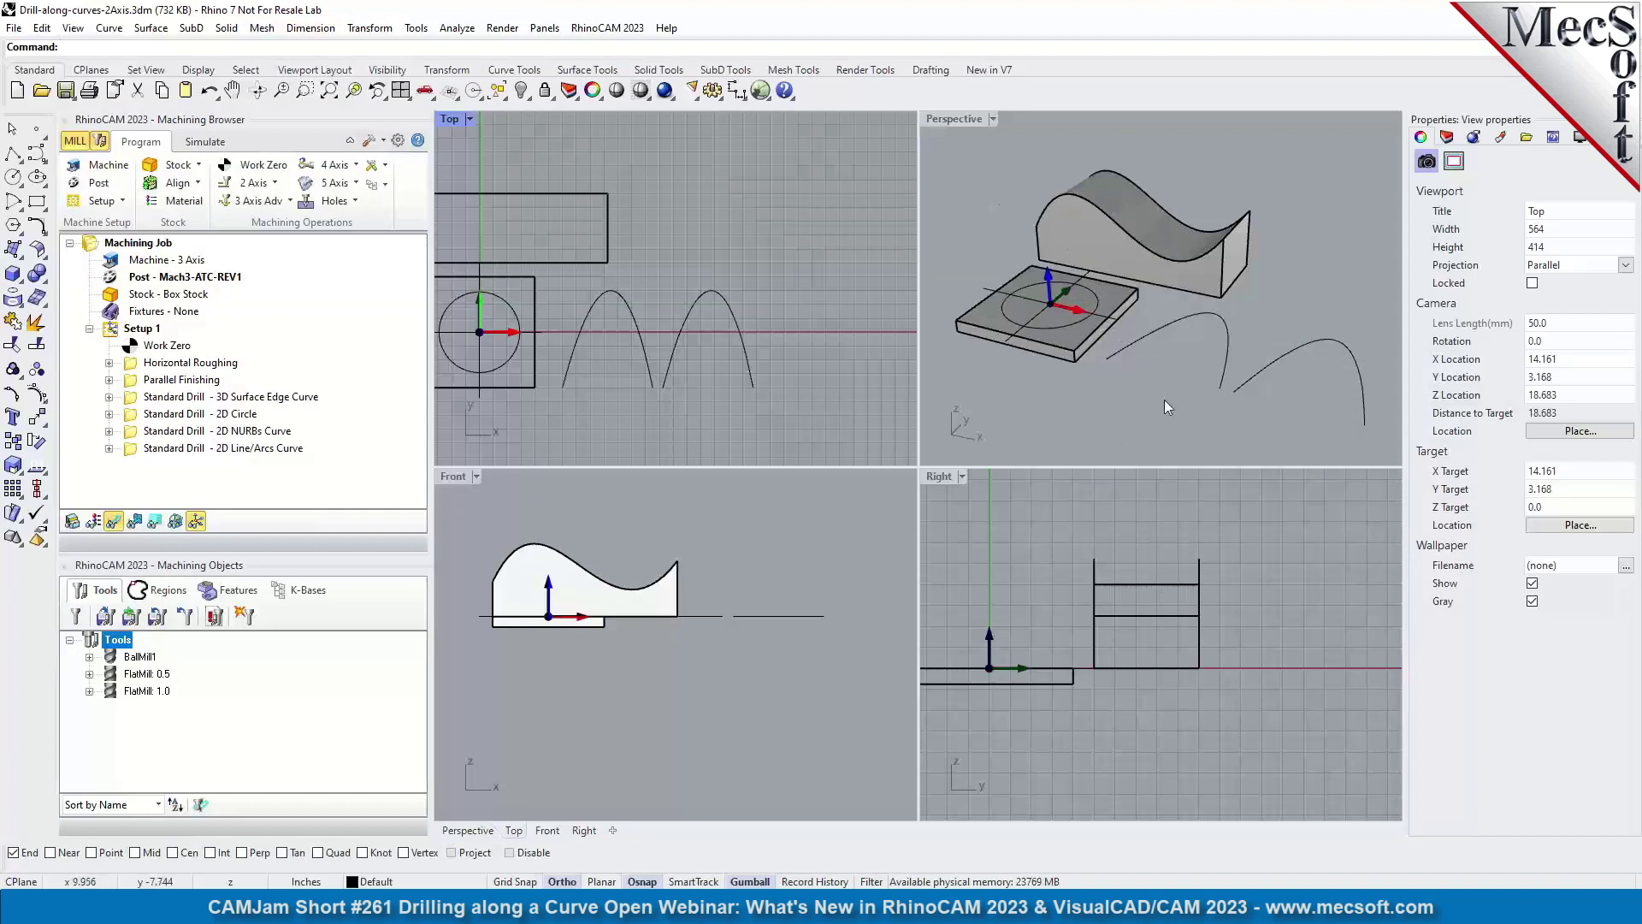
# Step: Maximize the Perspective viewport and fit the wavy block, the square plate and both open curves in view
pyautogui.doubleClick(946, 121)
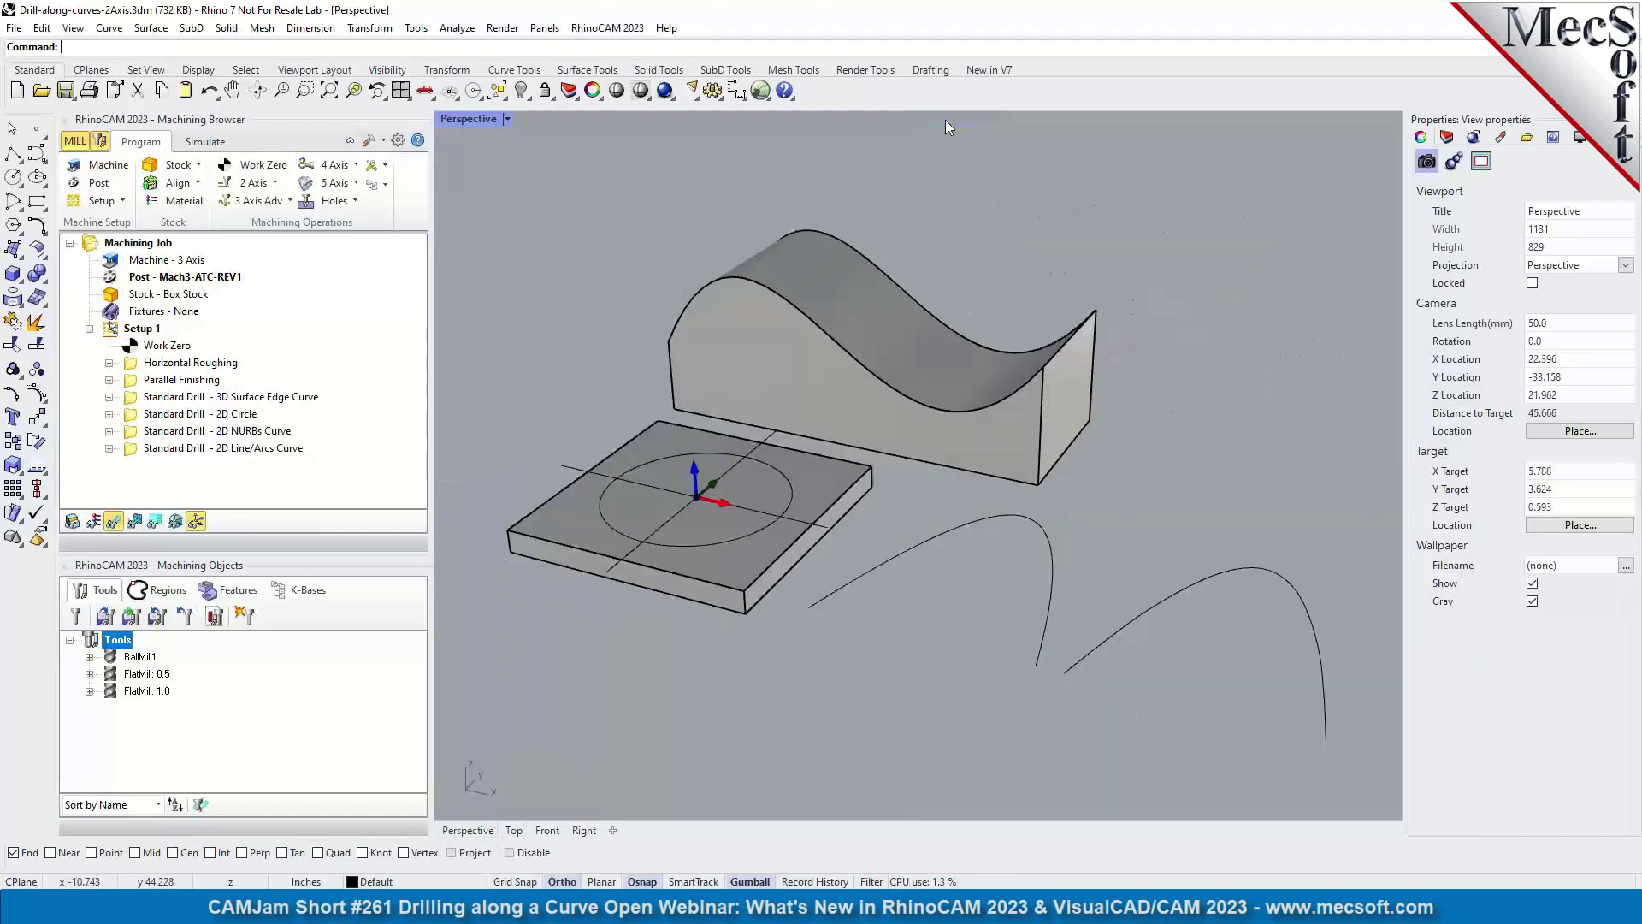
pyautogui.scroll(-4, 849, 423)
pyautogui.click(834, 334)
pyautogui.click(695, 296)
pyautogui.click(766, 486)
pyautogui.click(1074, 402)
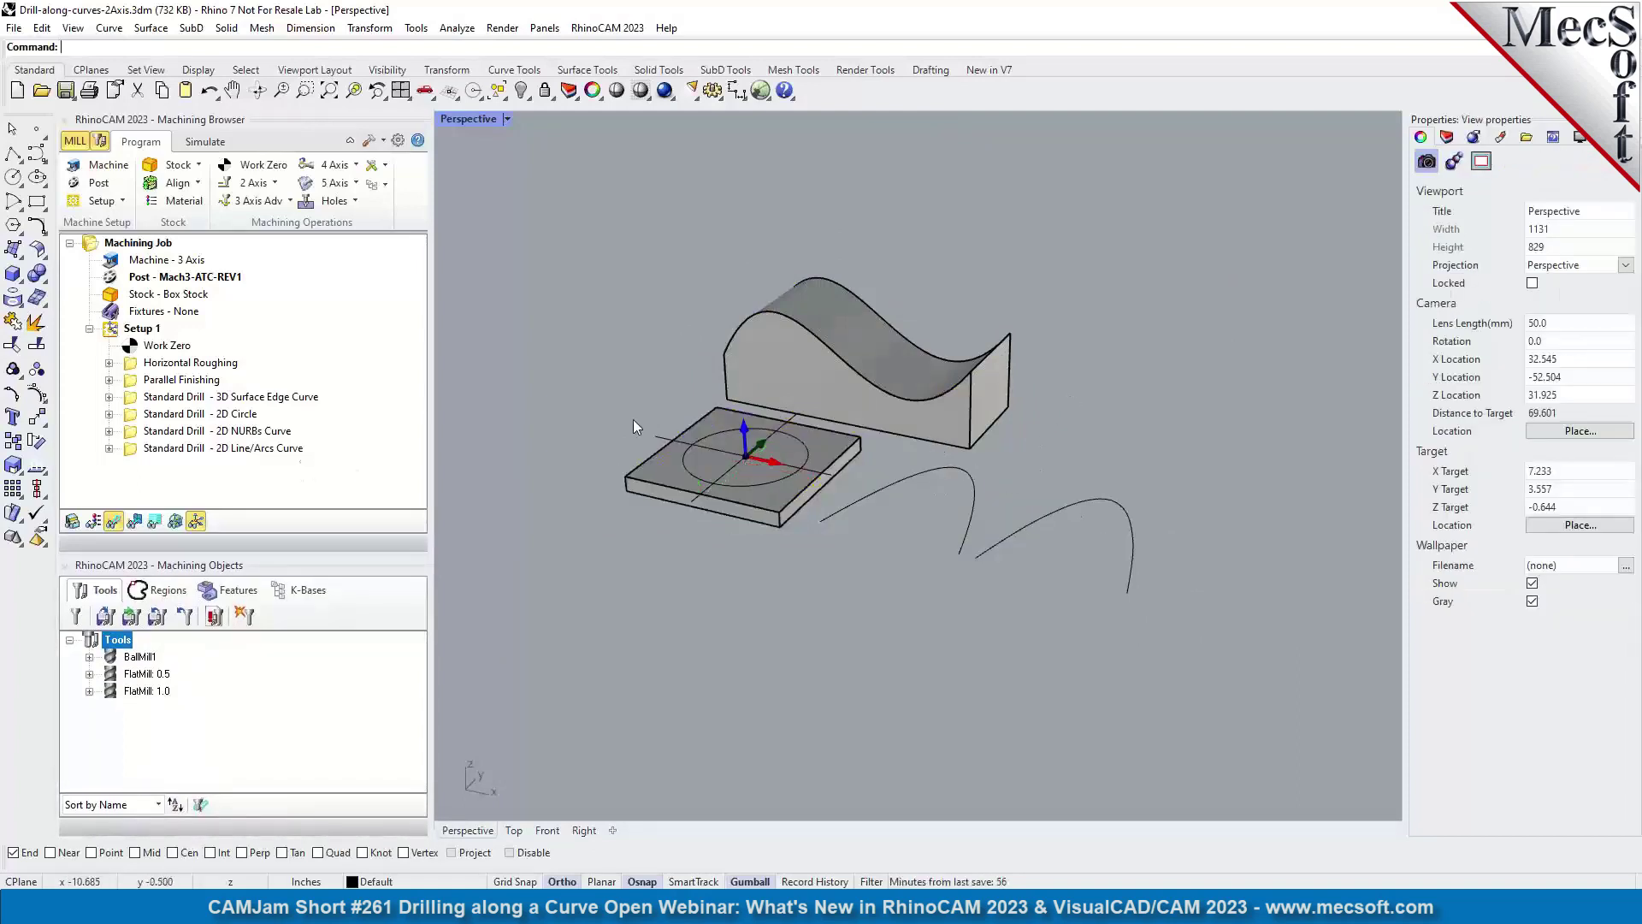
# Step: Display the toolpath of the Standard Drill - 3D Surface Edge Curve operation and examine it along the block's wavy edge
pyautogui.click(133, 400)
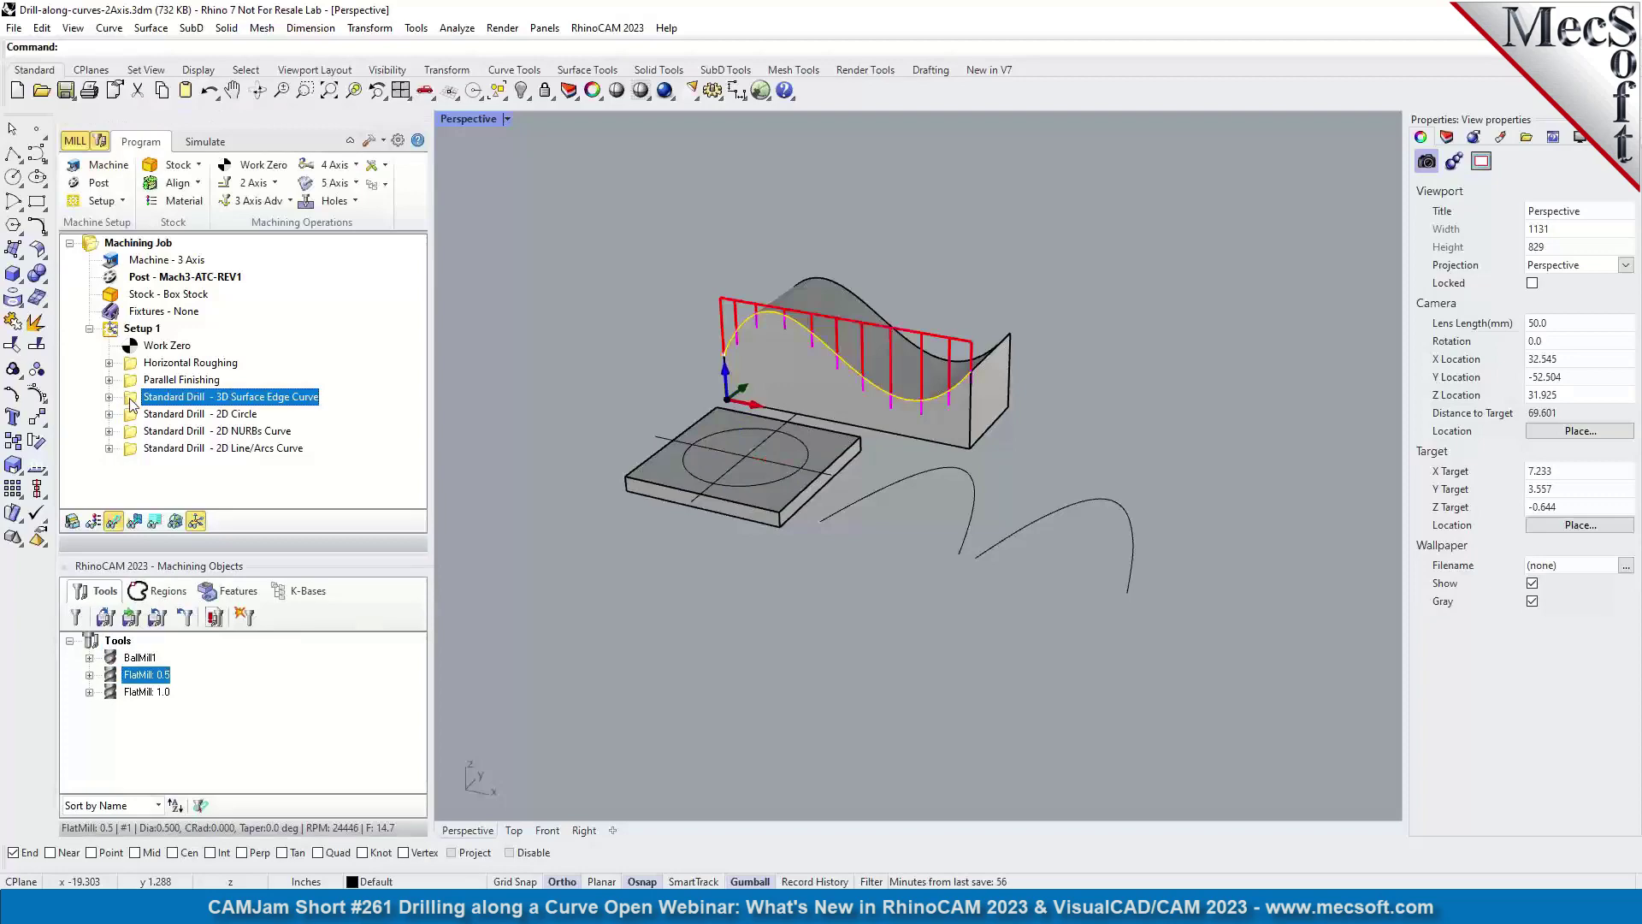
pyautogui.scroll(4, 812, 351)
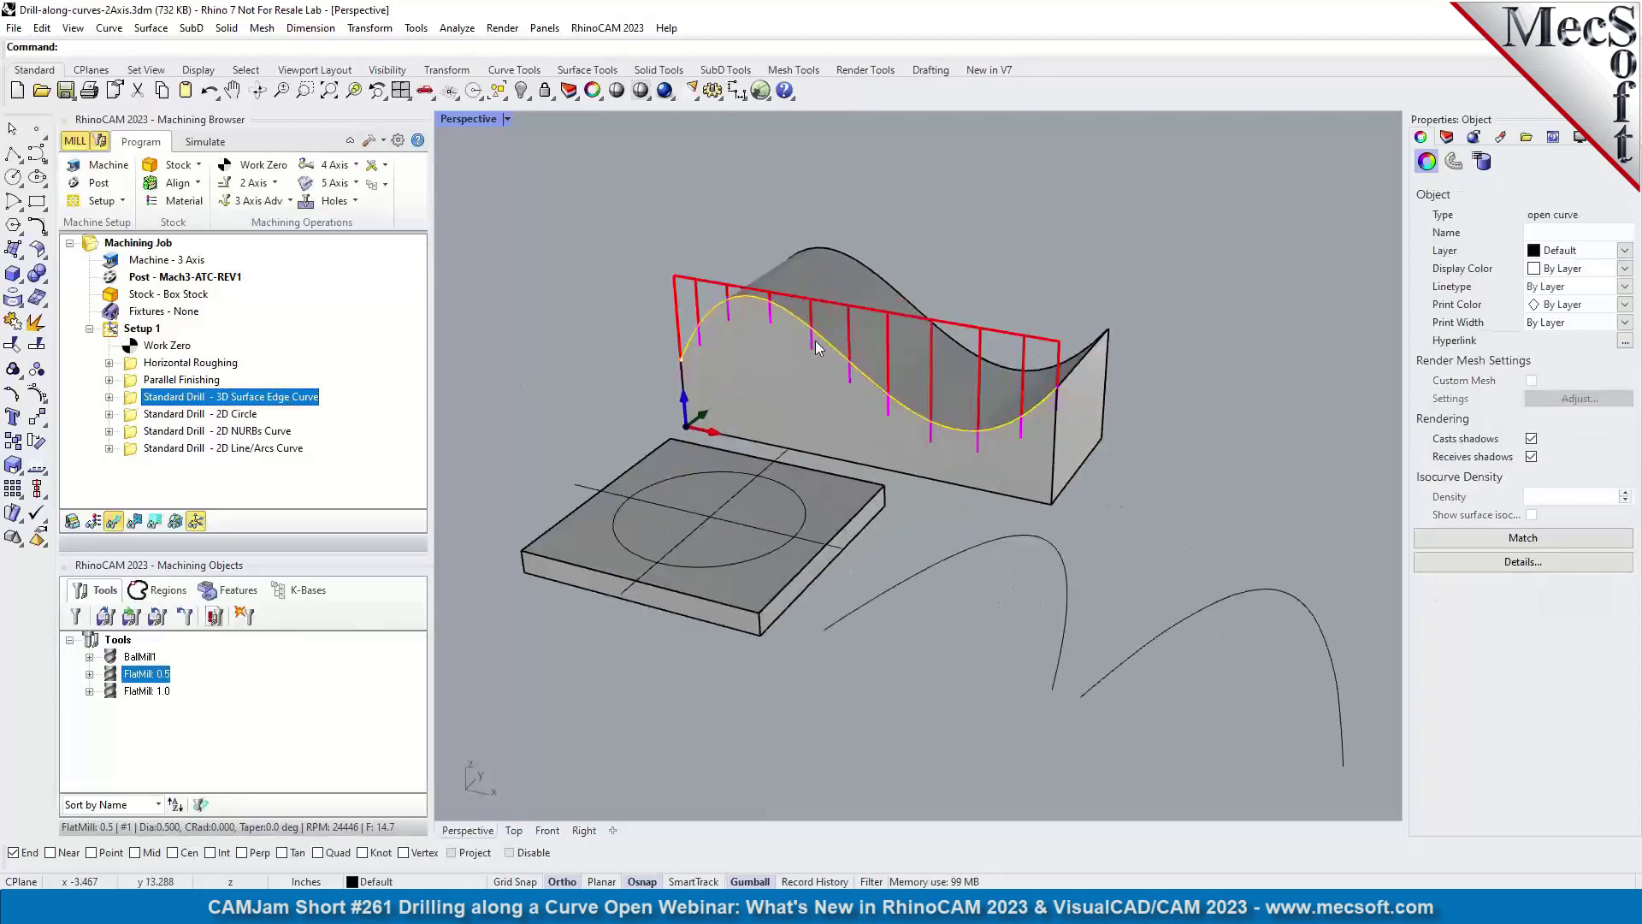
pyautogui.scroll(4, 814, 341)
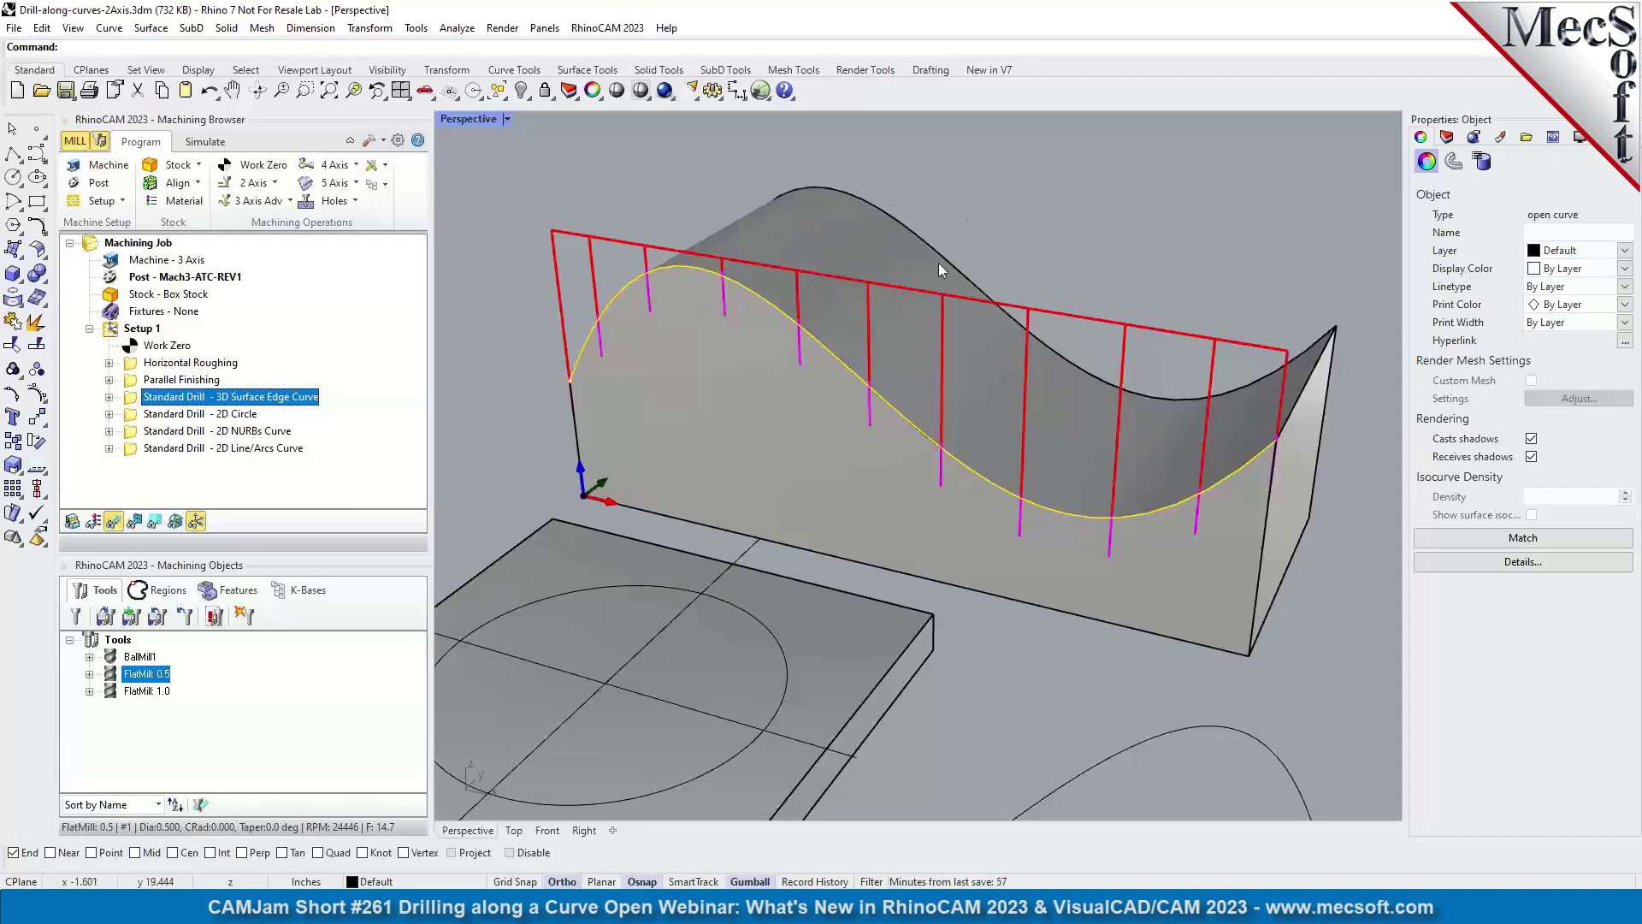
# Step: Open the 3D Surface Edge Curve drilling operation, check its along-curve hole count of 11, and regenerate the toolpath
pyautogui.doubleClick(137, 397)
pyautogui.moveTo(282, 158); pyautogui.dragTo(387, 163)
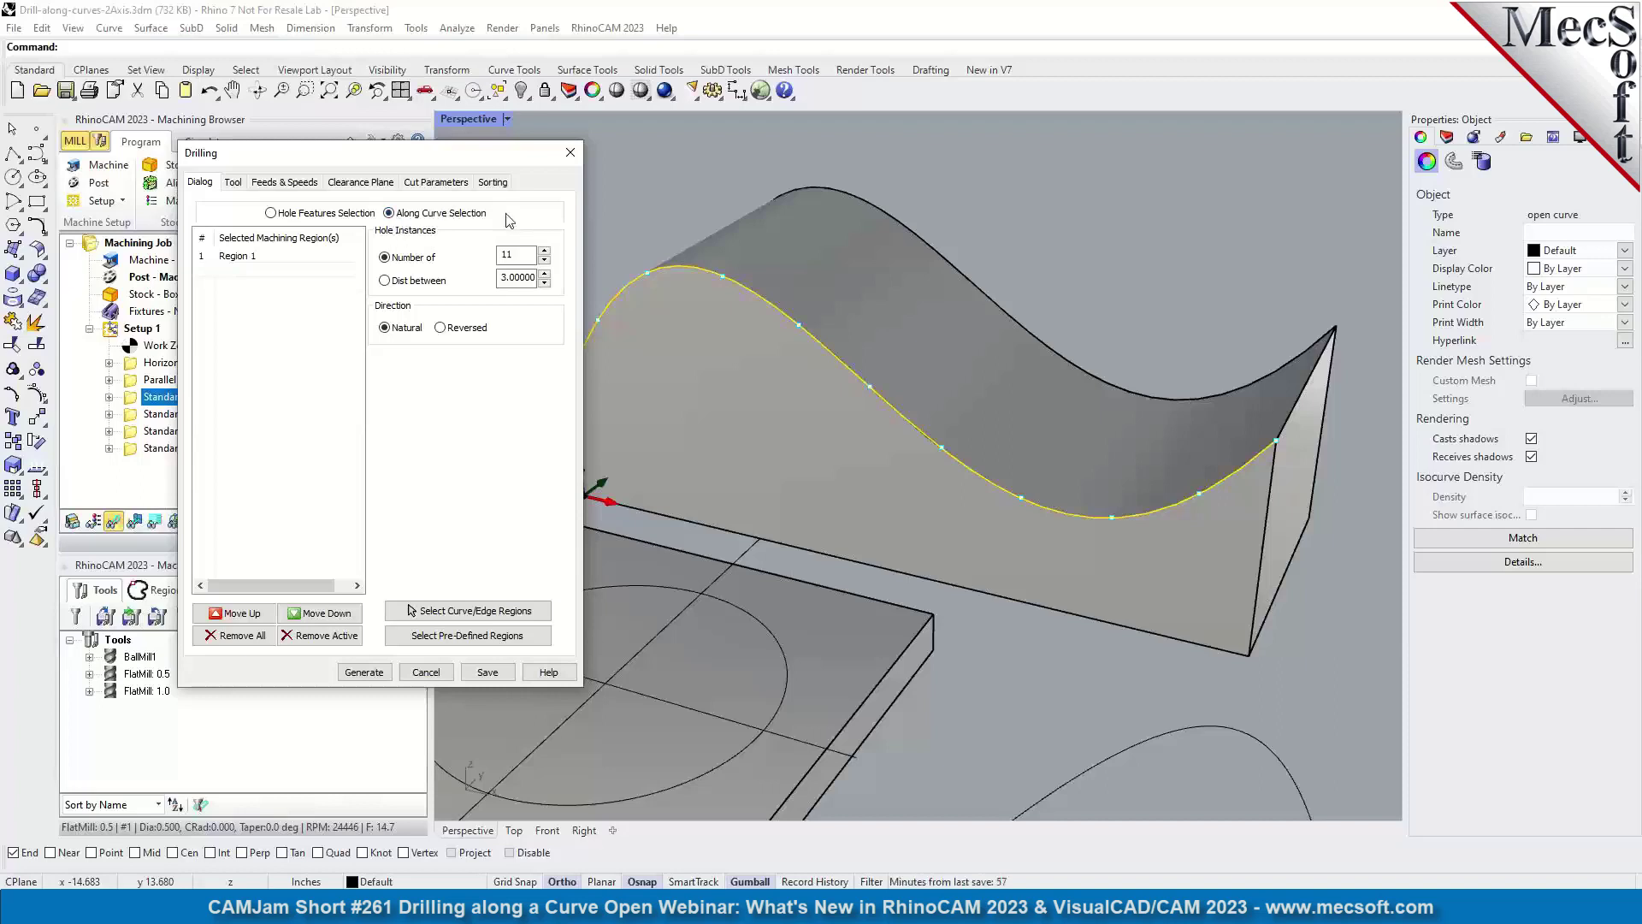
pyautogui.click(518, 255)
pyautogui.click(365, 667)
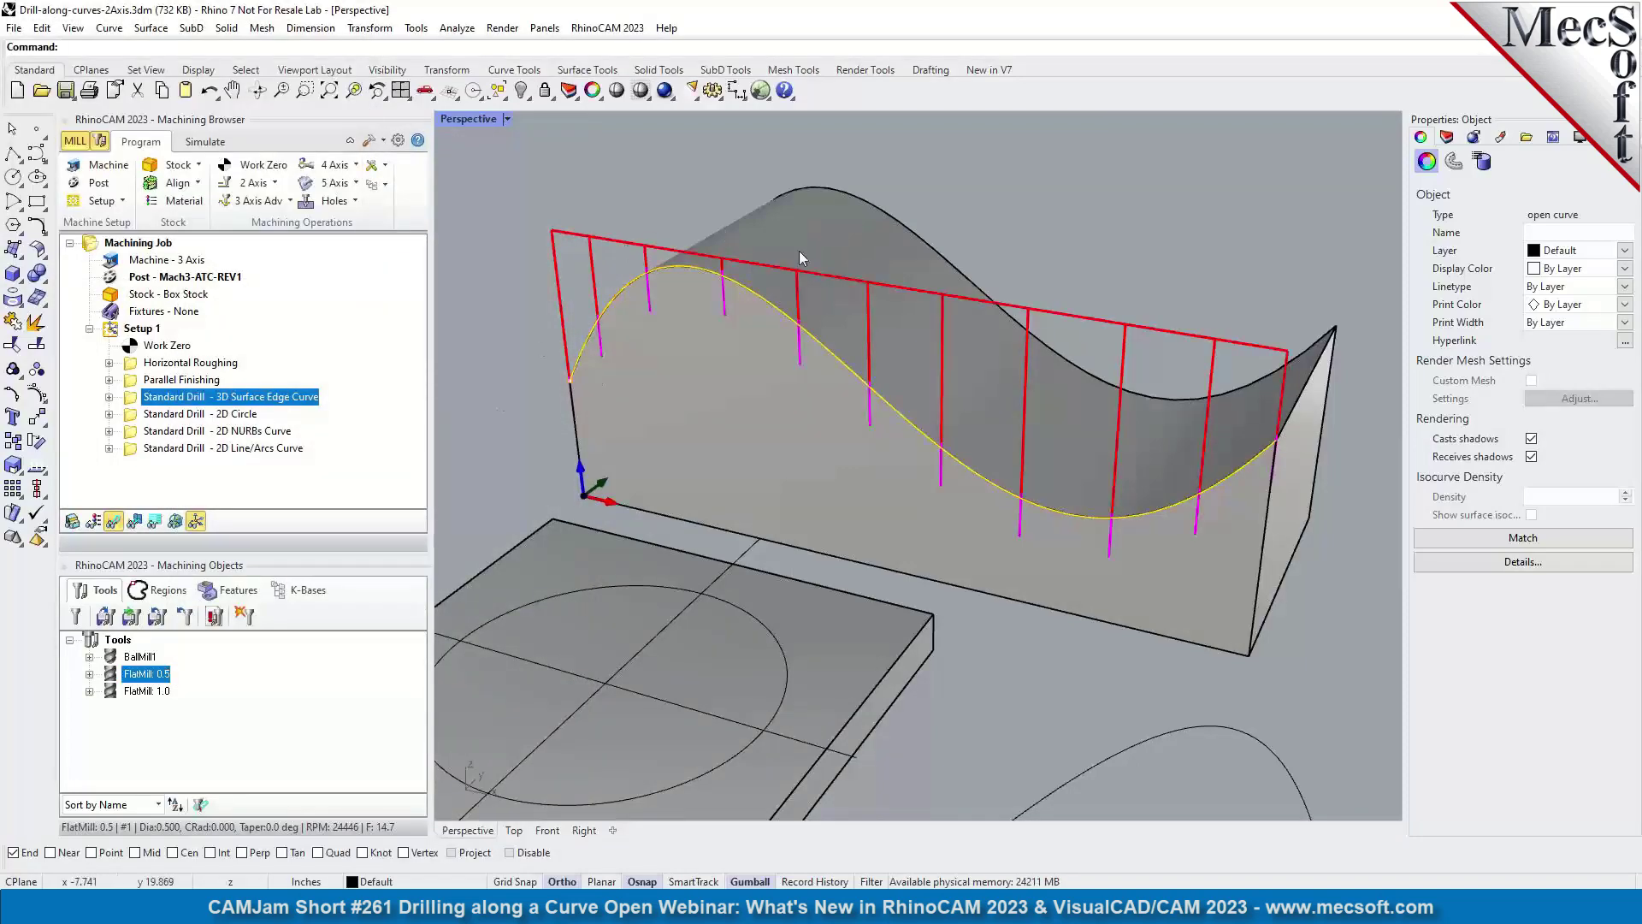
pyautogui.scroll(-5, 1246, 342)
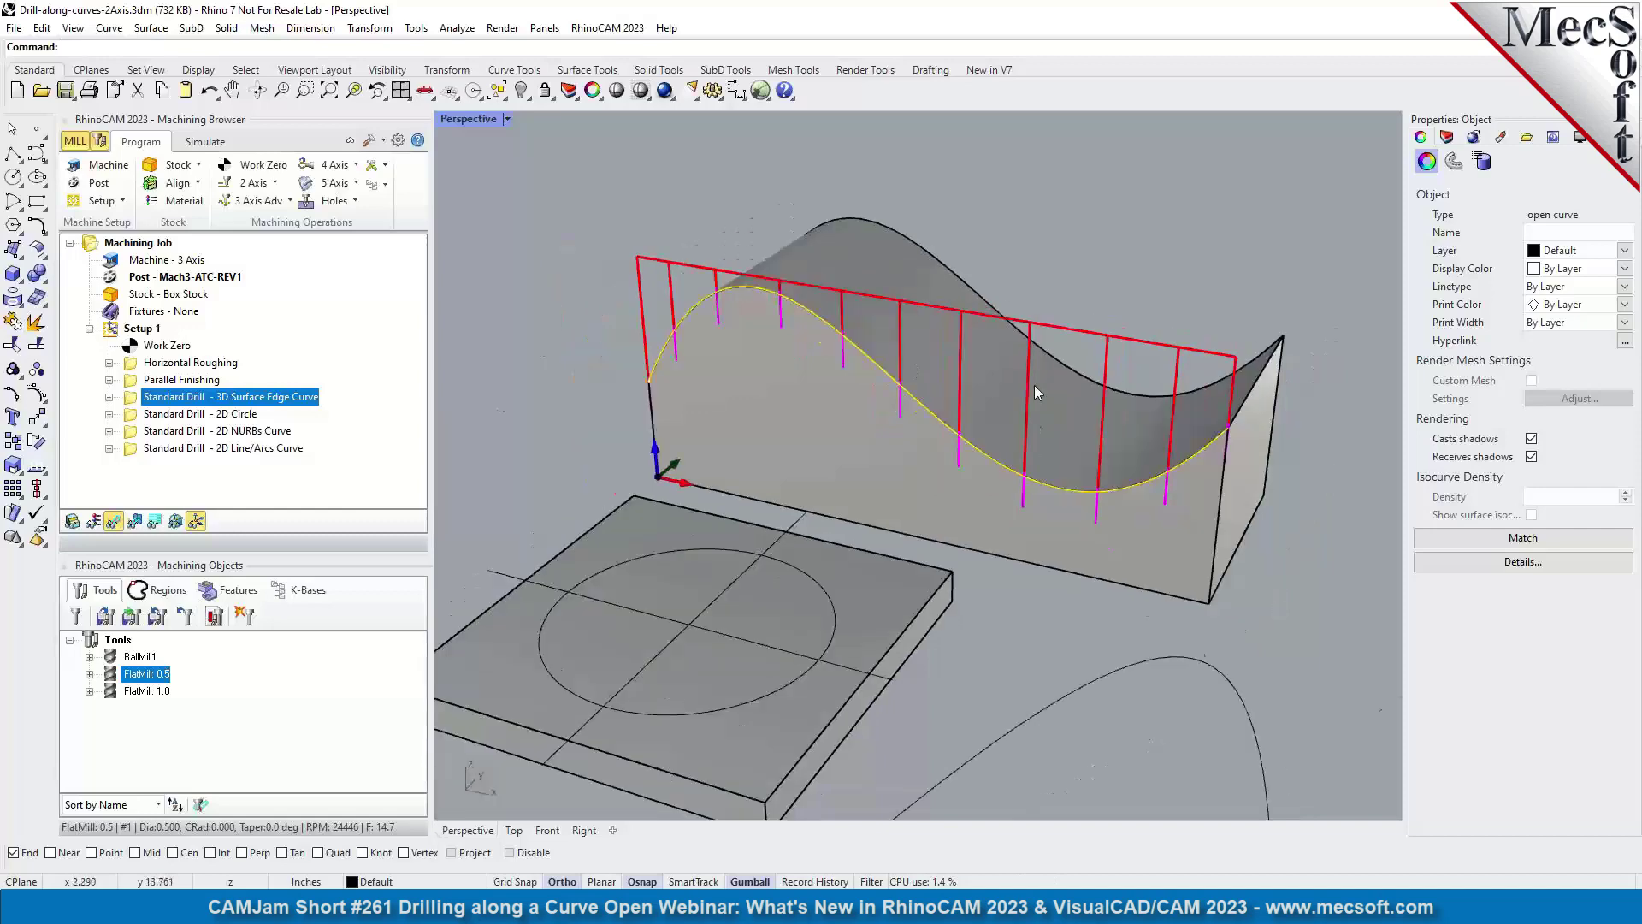
# Step: Display the toolpath of the Standard Drill - 2D Circle operation and examine it around the circle on the square plate
pyautogui.click(137, 415)
pyautogui.scroll(5, 899, 523)
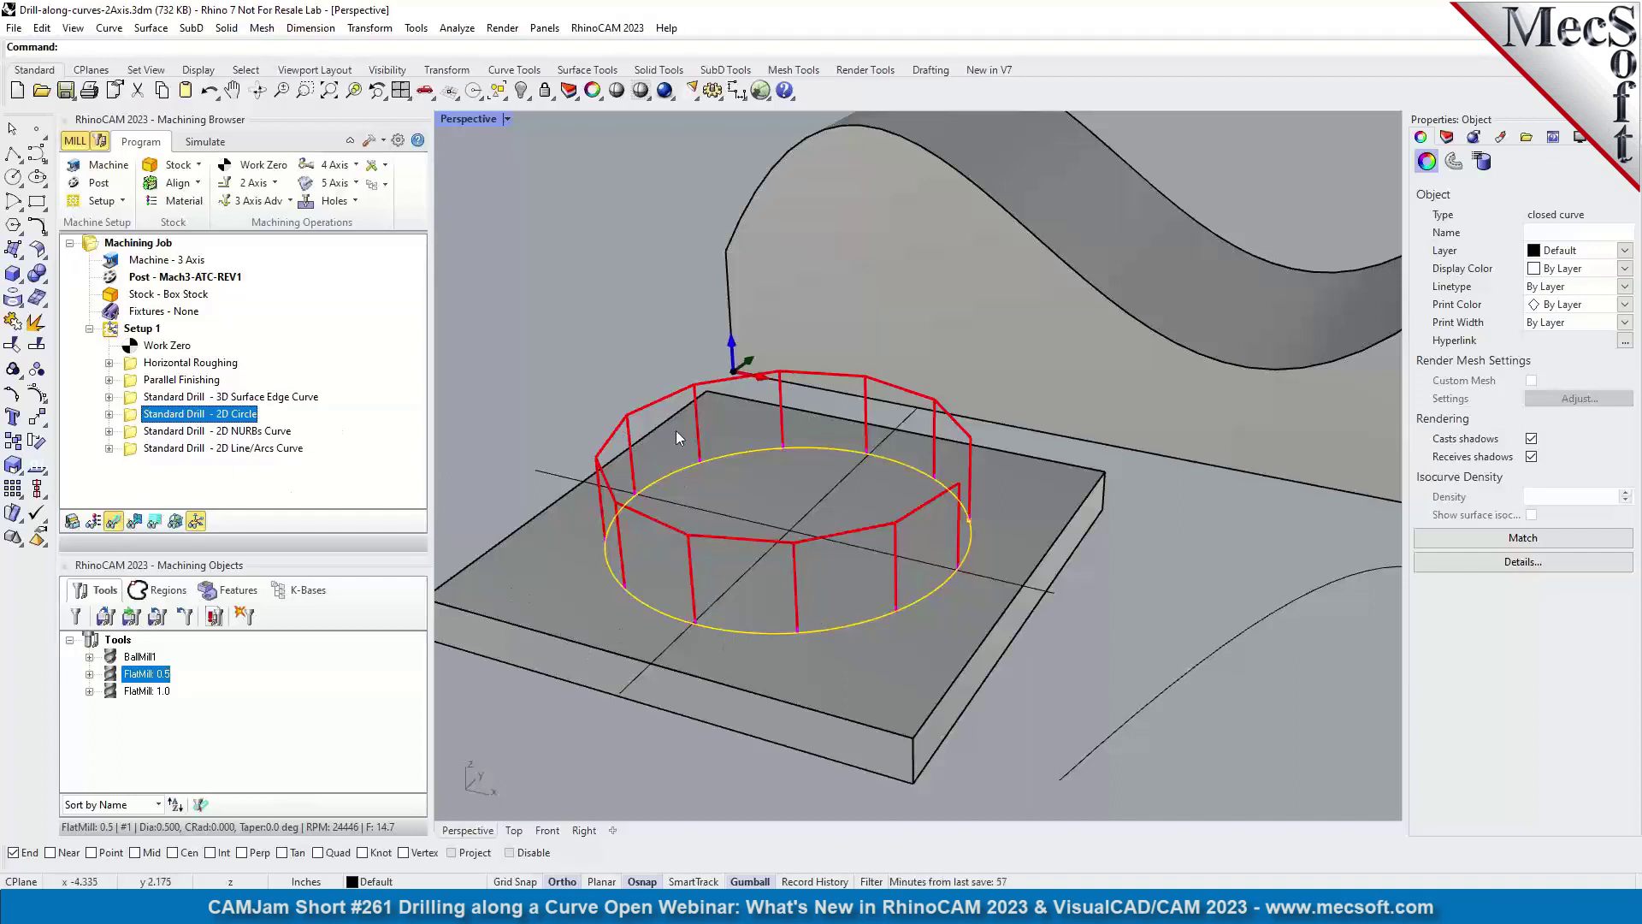
pyautogui.scroll(-8, 695, 424)
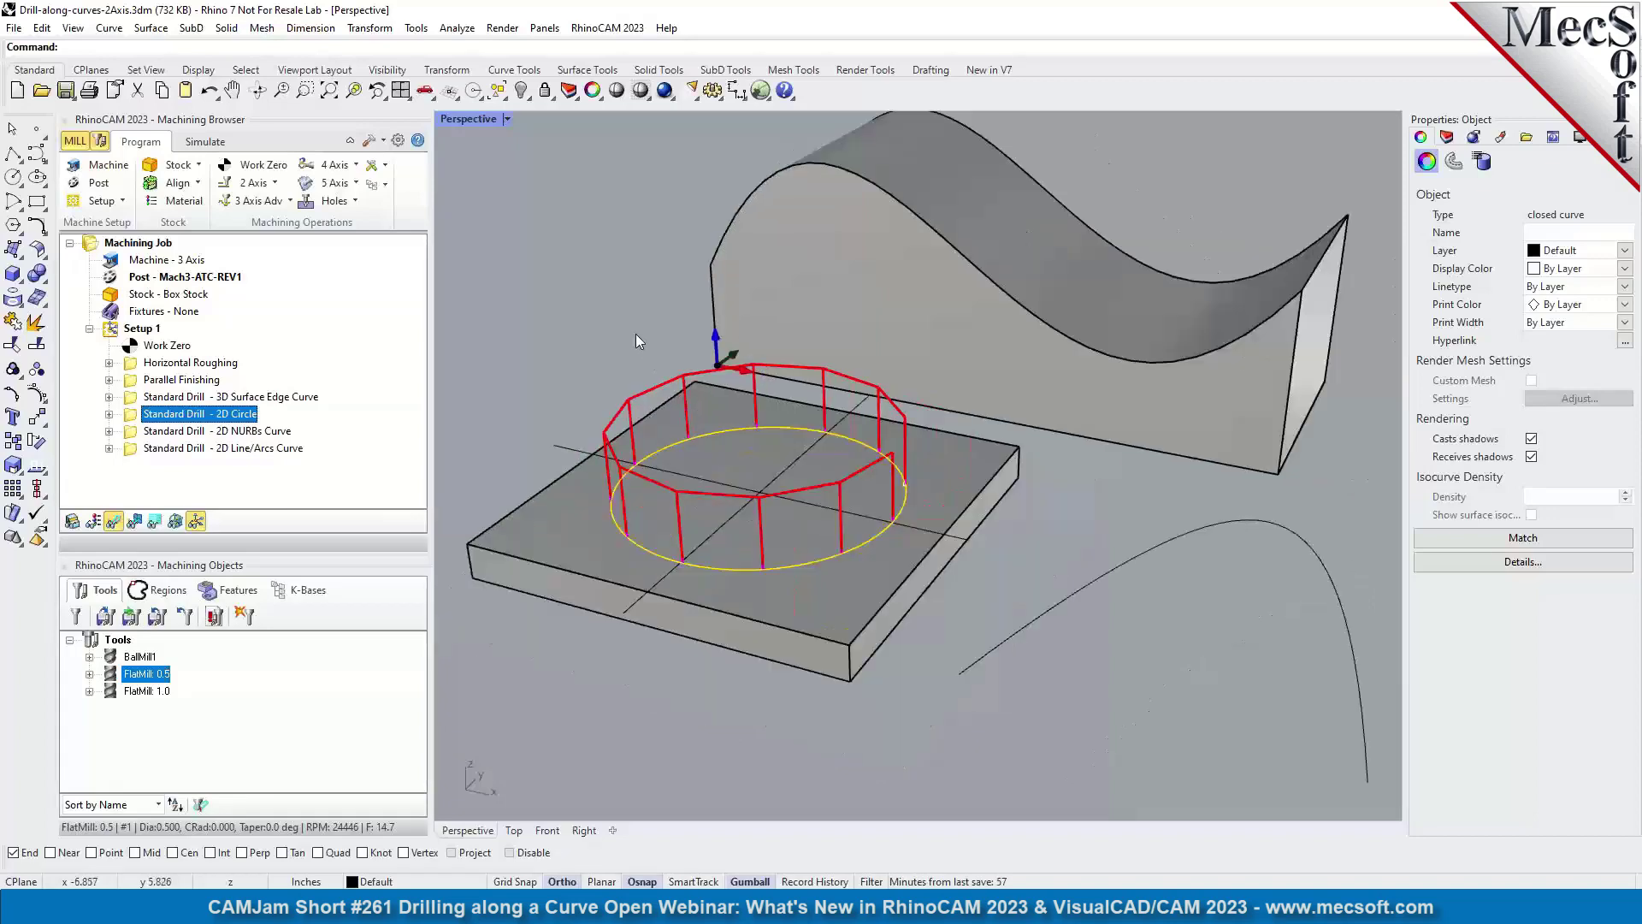
pyautogui.scroll(4, 844, 412)
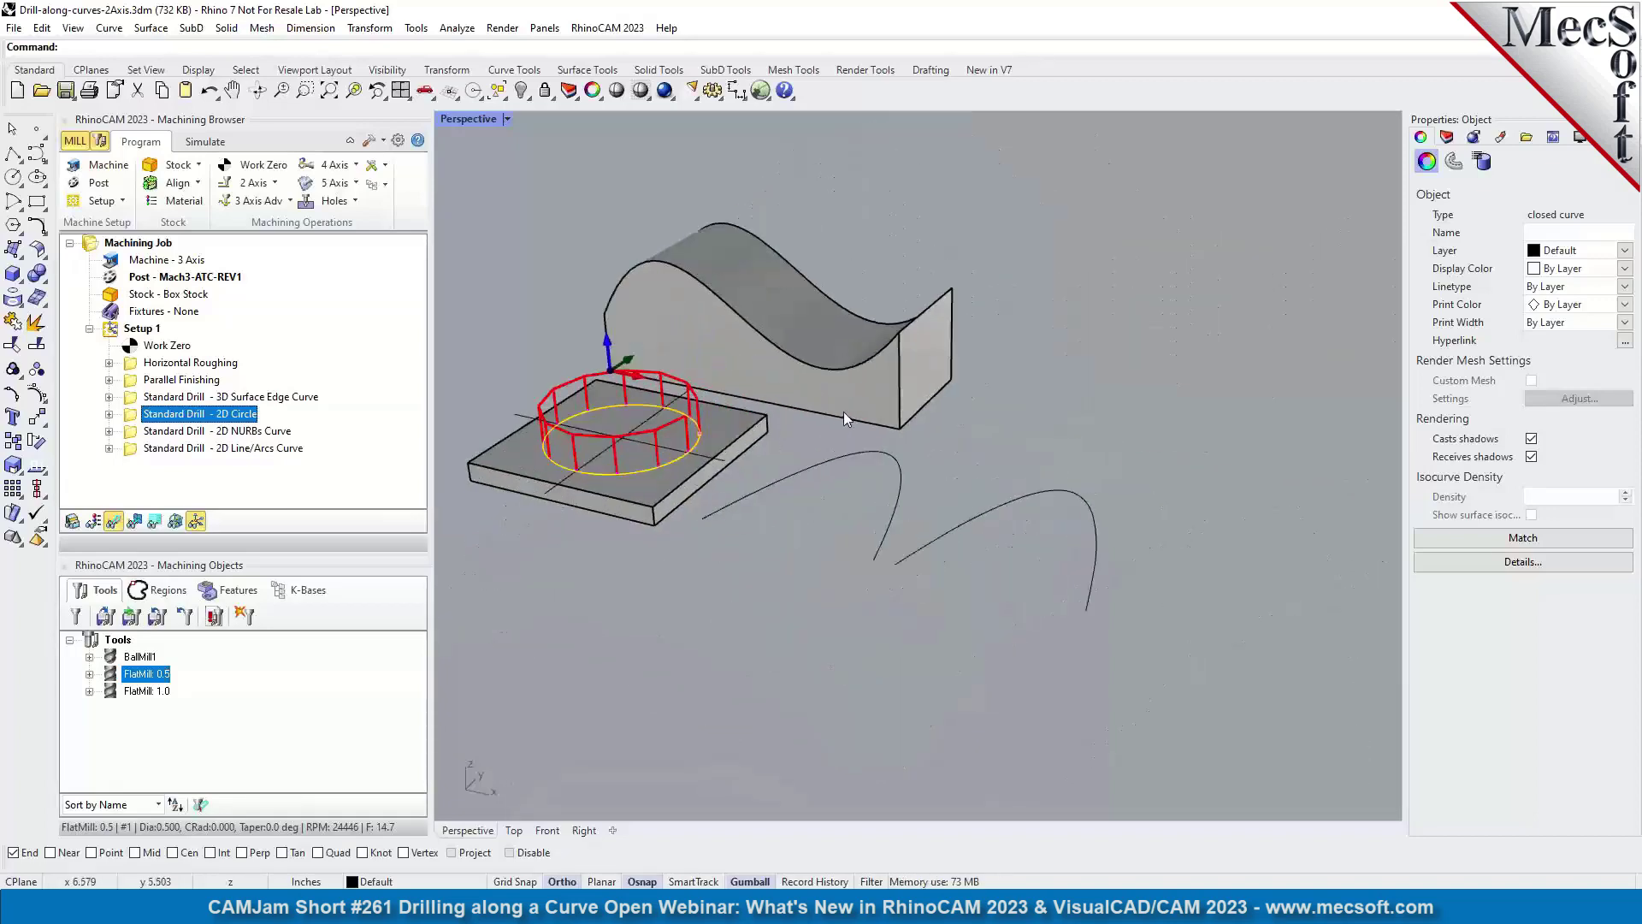
# Step: Select the open curve nearest the plate and display the toolpath of the Standard Drill - 2D NURBs Curve operation
pyautogui.click(756, 521)
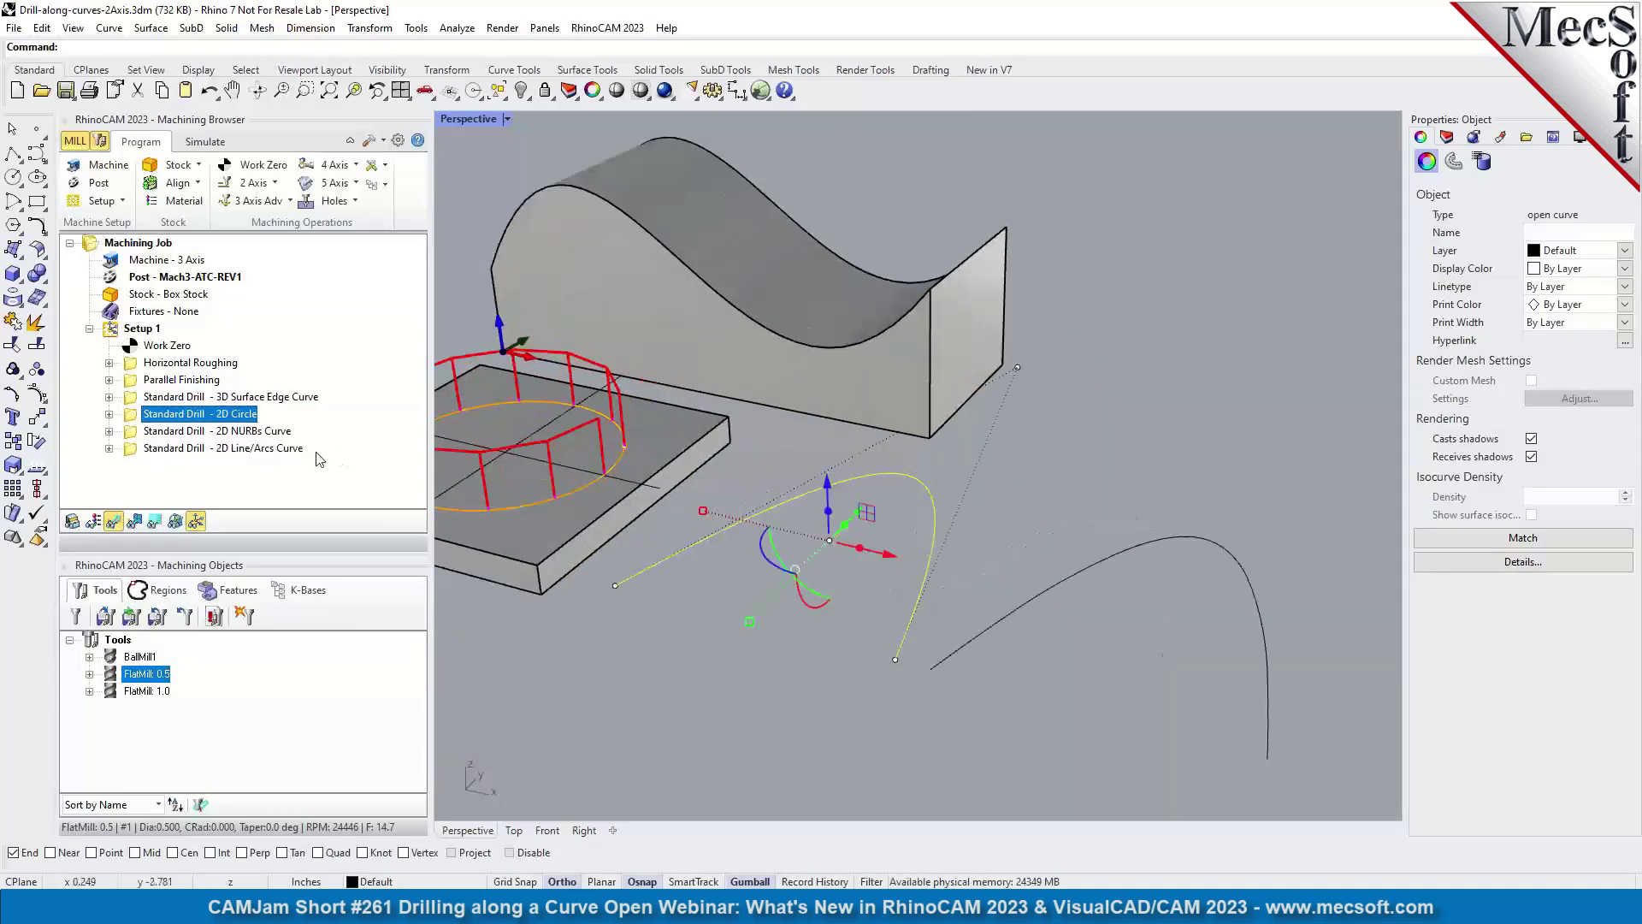
pyautogui.click(139, 430)
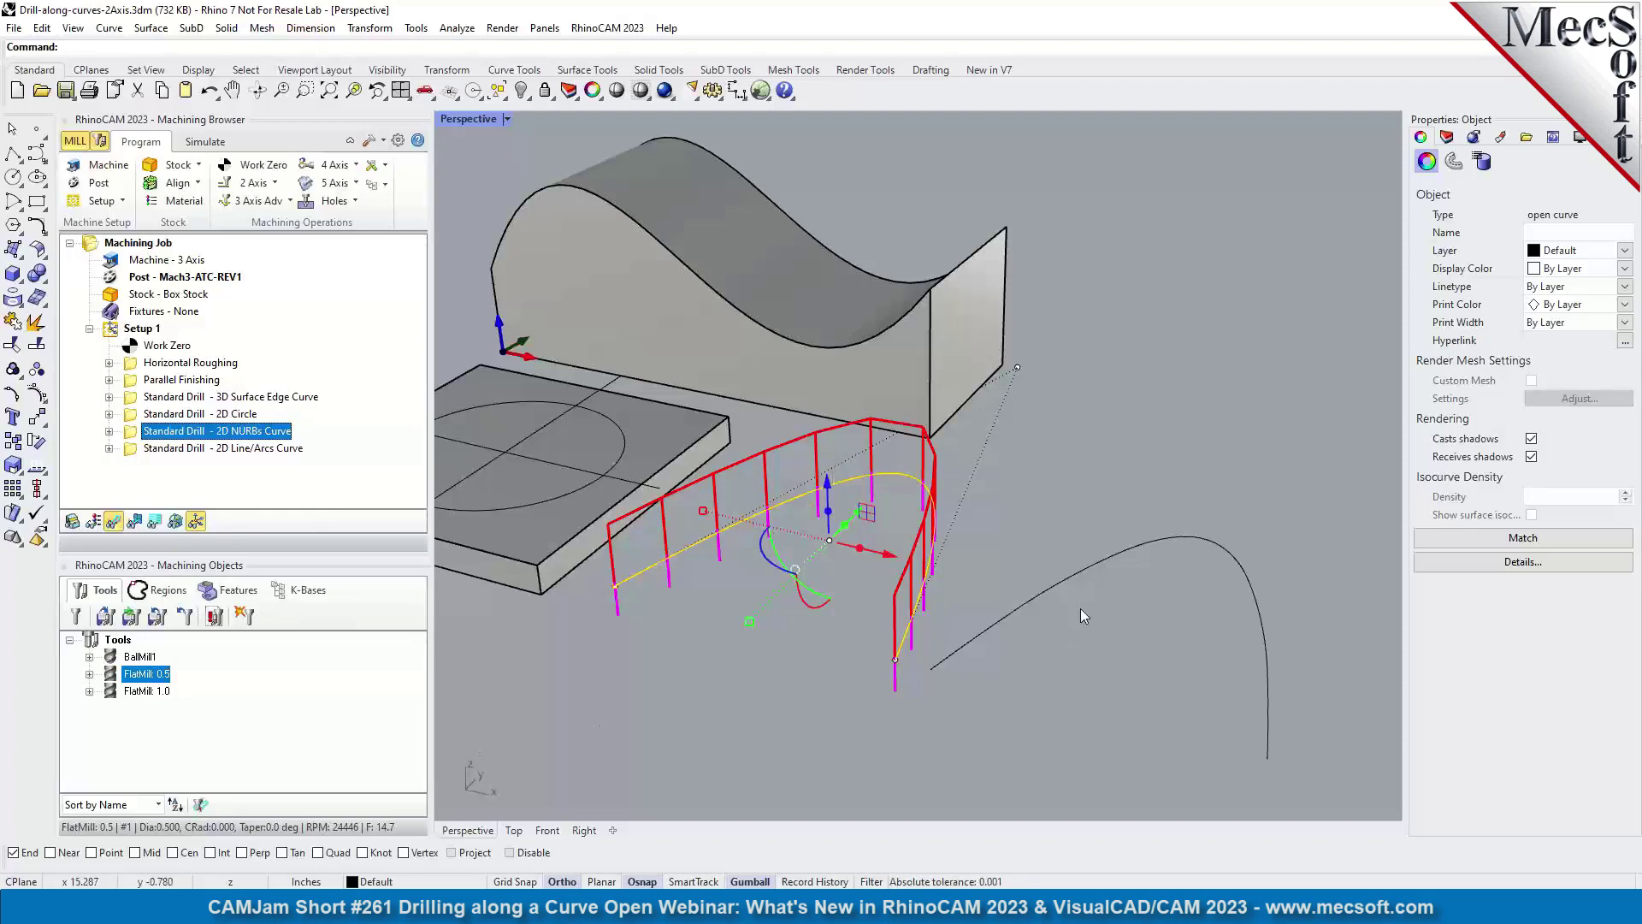
# Step: Select the outer open curve to inspect its segment points, and display the Standard Drill - 2D Line/Arcs Curve toolpath
pyautogui.click(1059, 582)
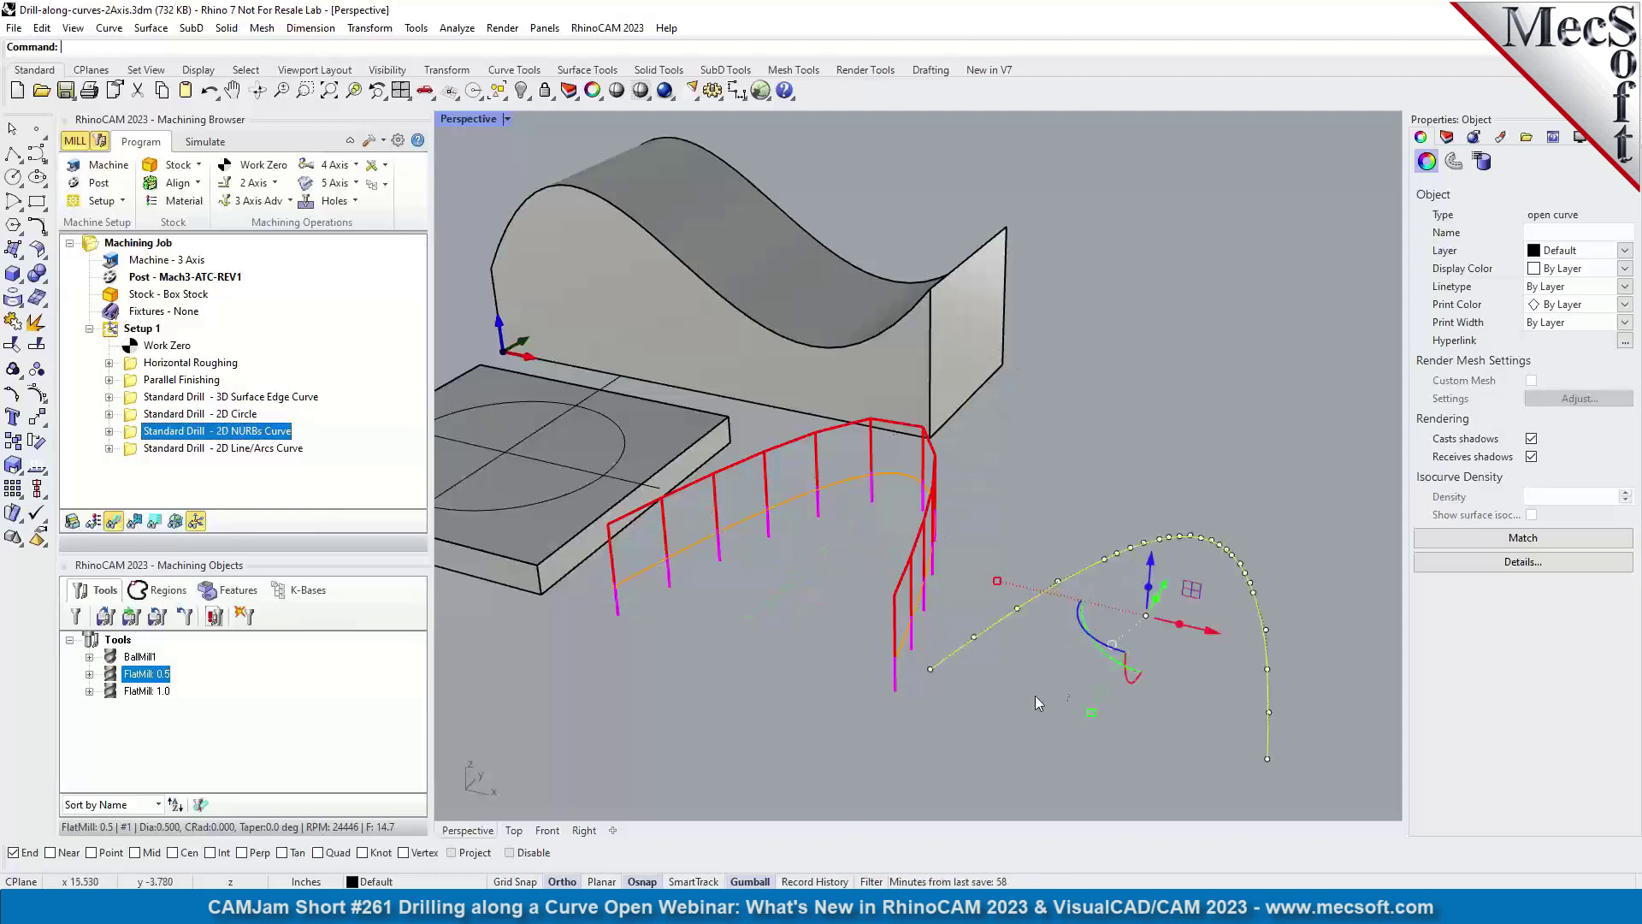
pyautogui.scroll(2, 1052, 613)
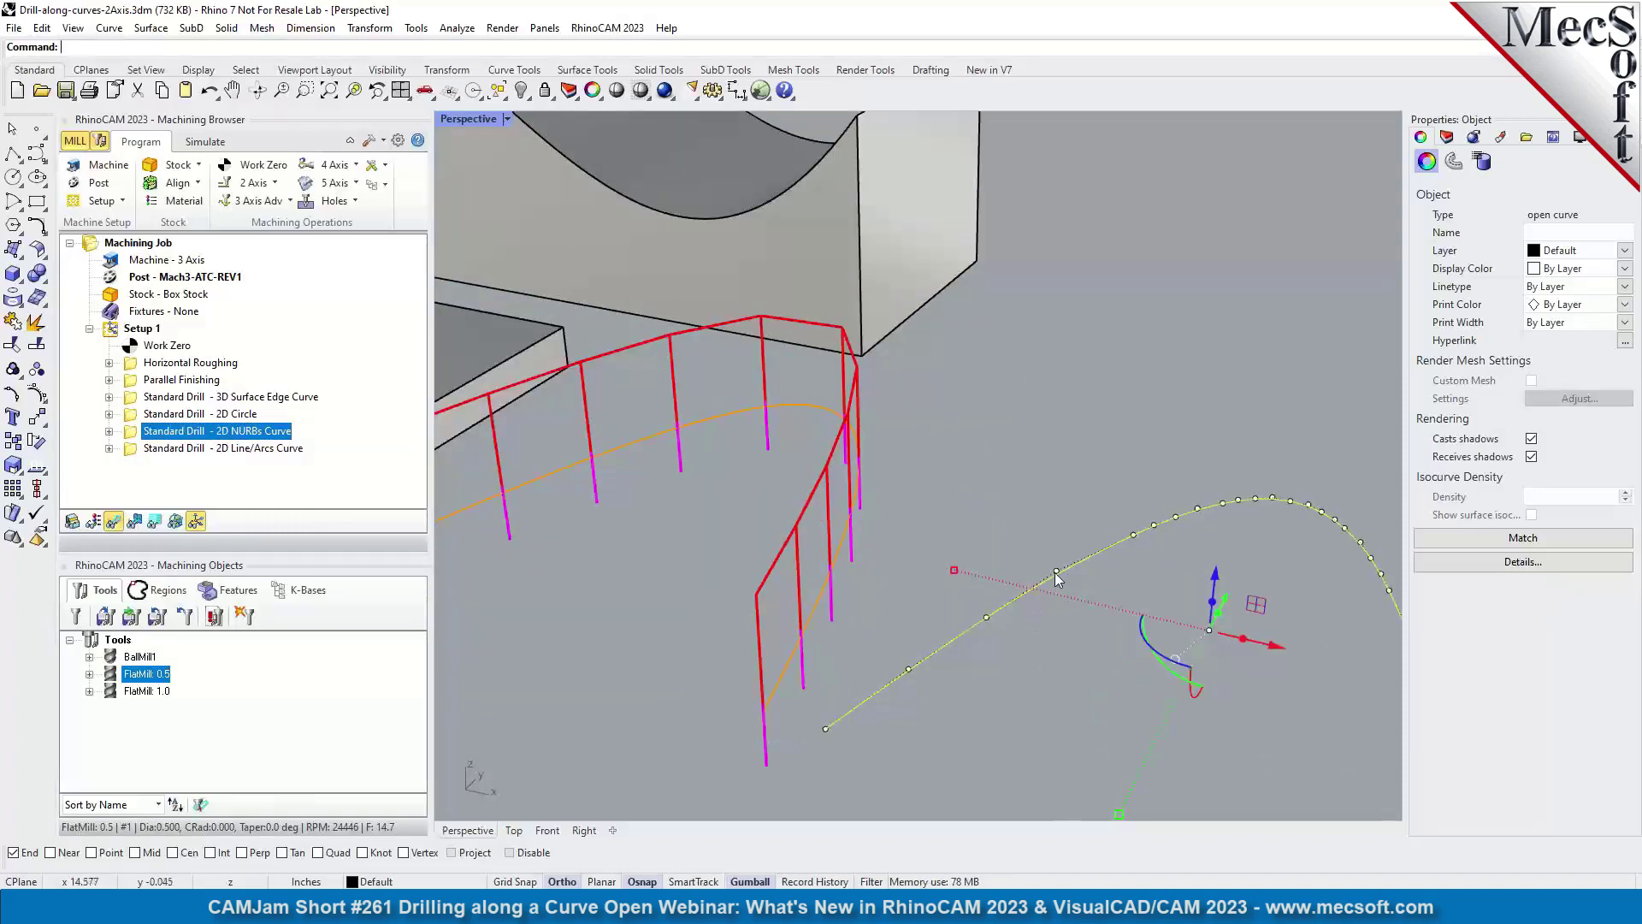
pyautogui.scroll(2, 994, 604)
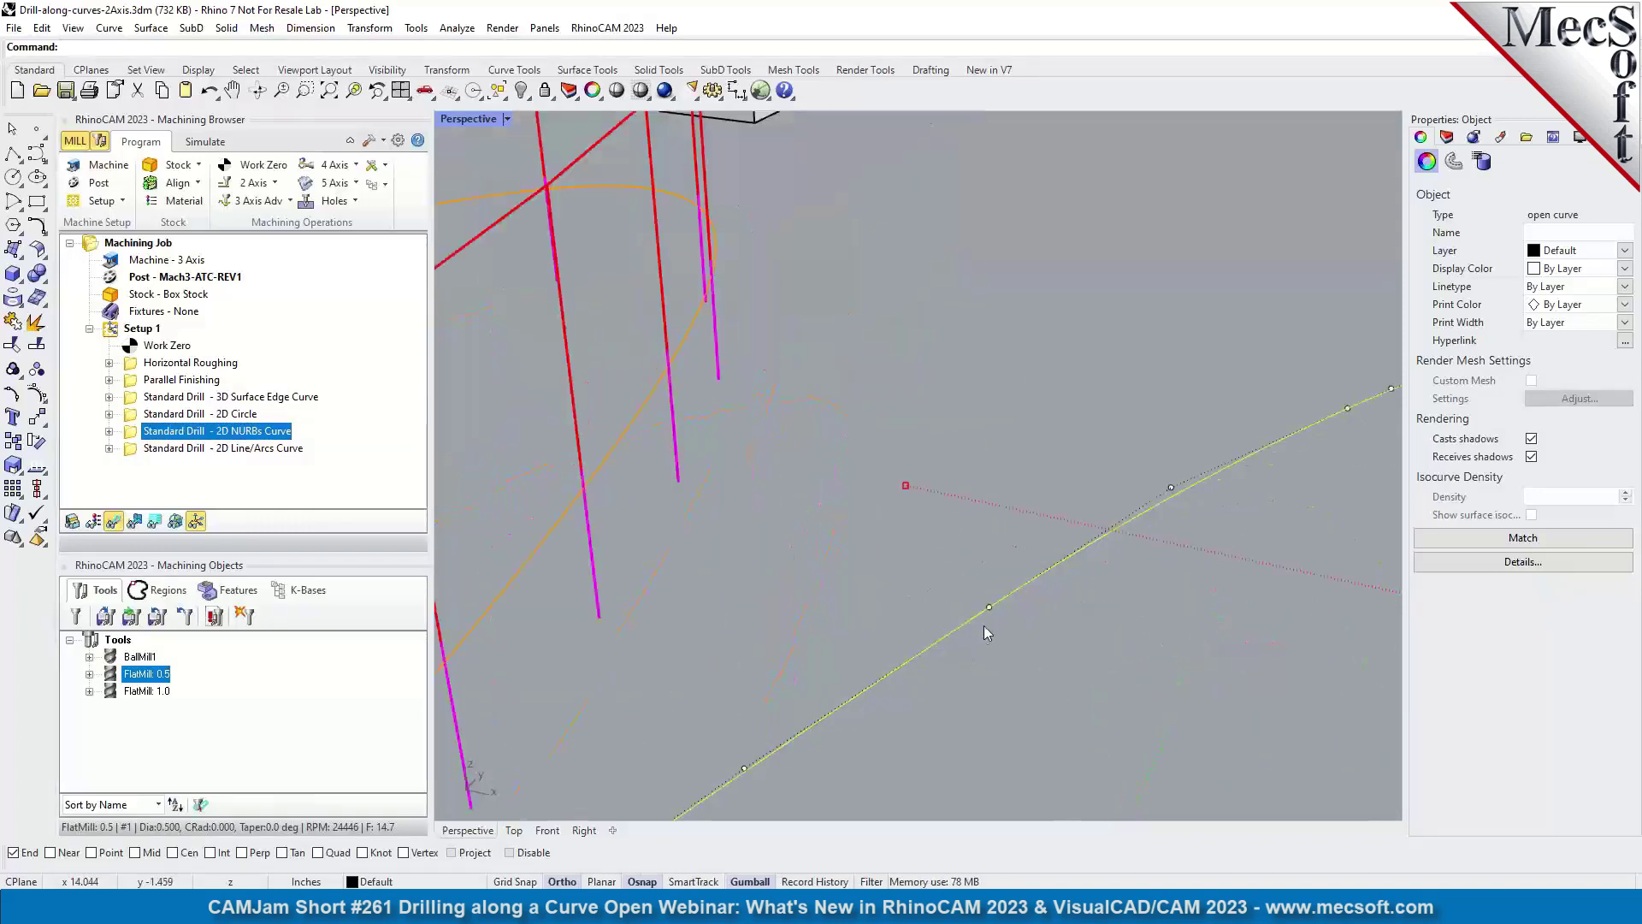
pyautogui.scroll(-5, 963, 605)
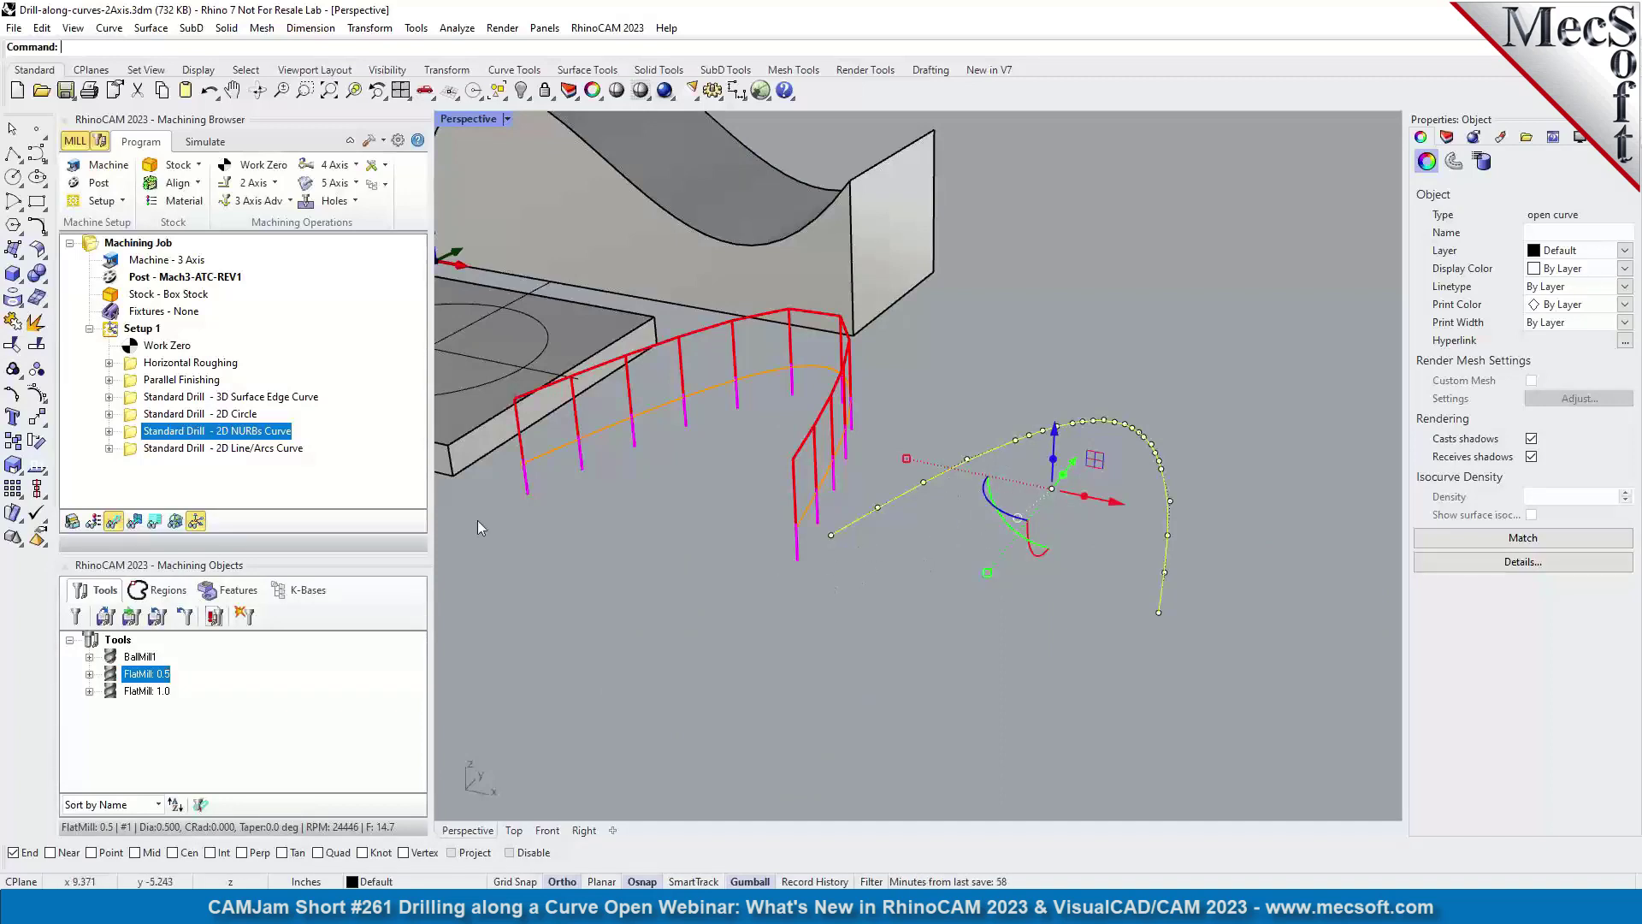
pyautogui.click(137, 448)
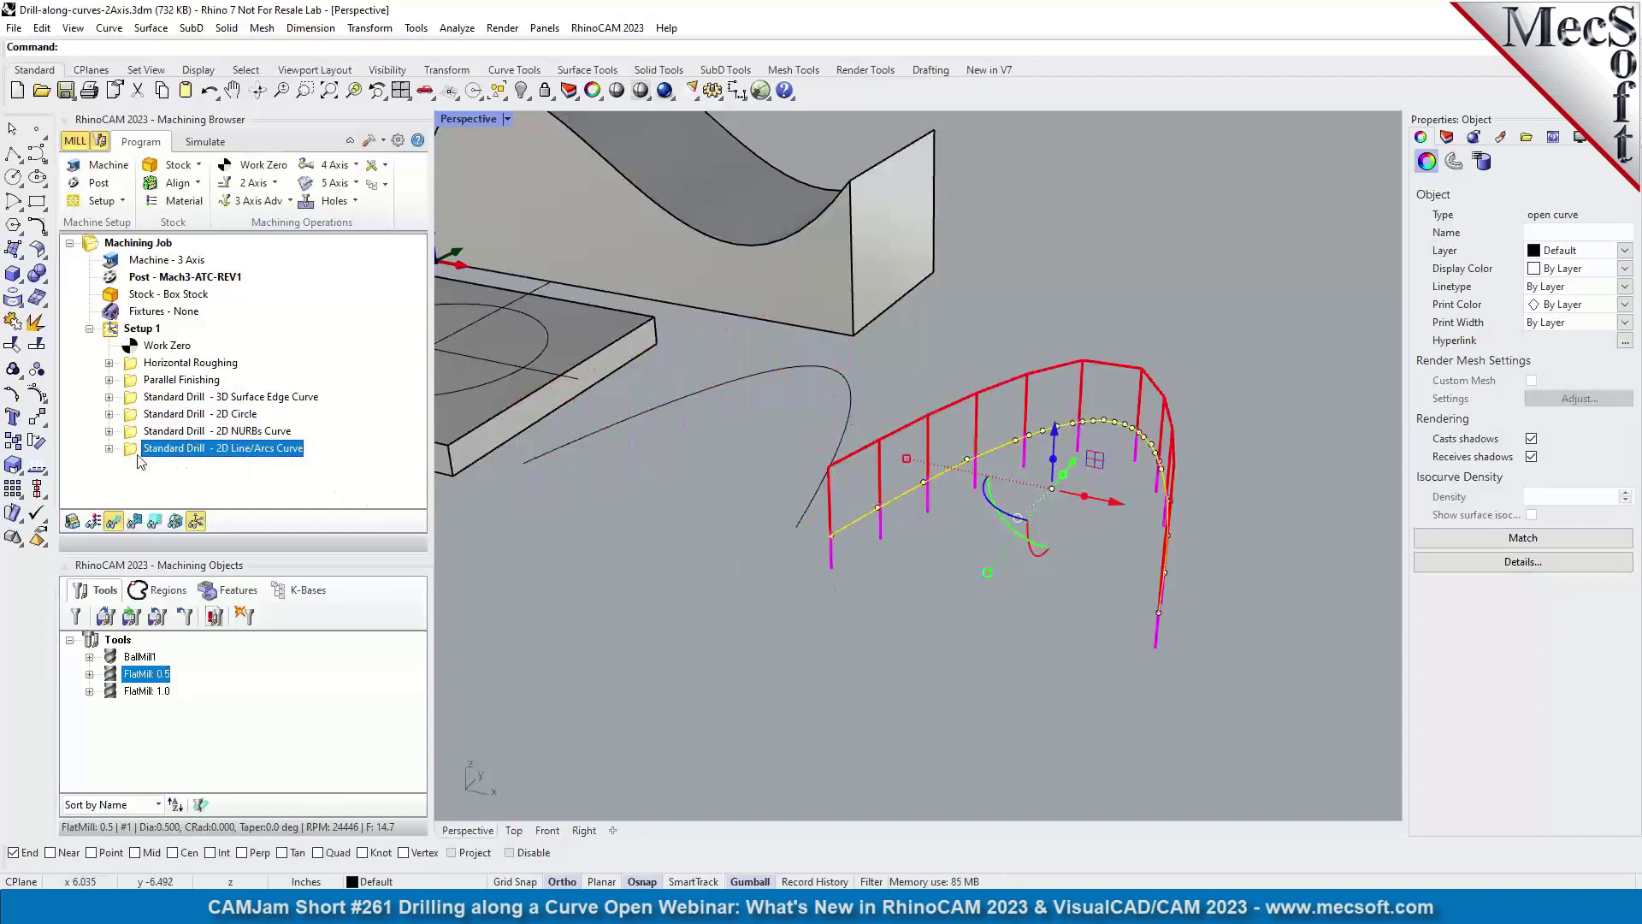
pyautogui.click(752, 611)
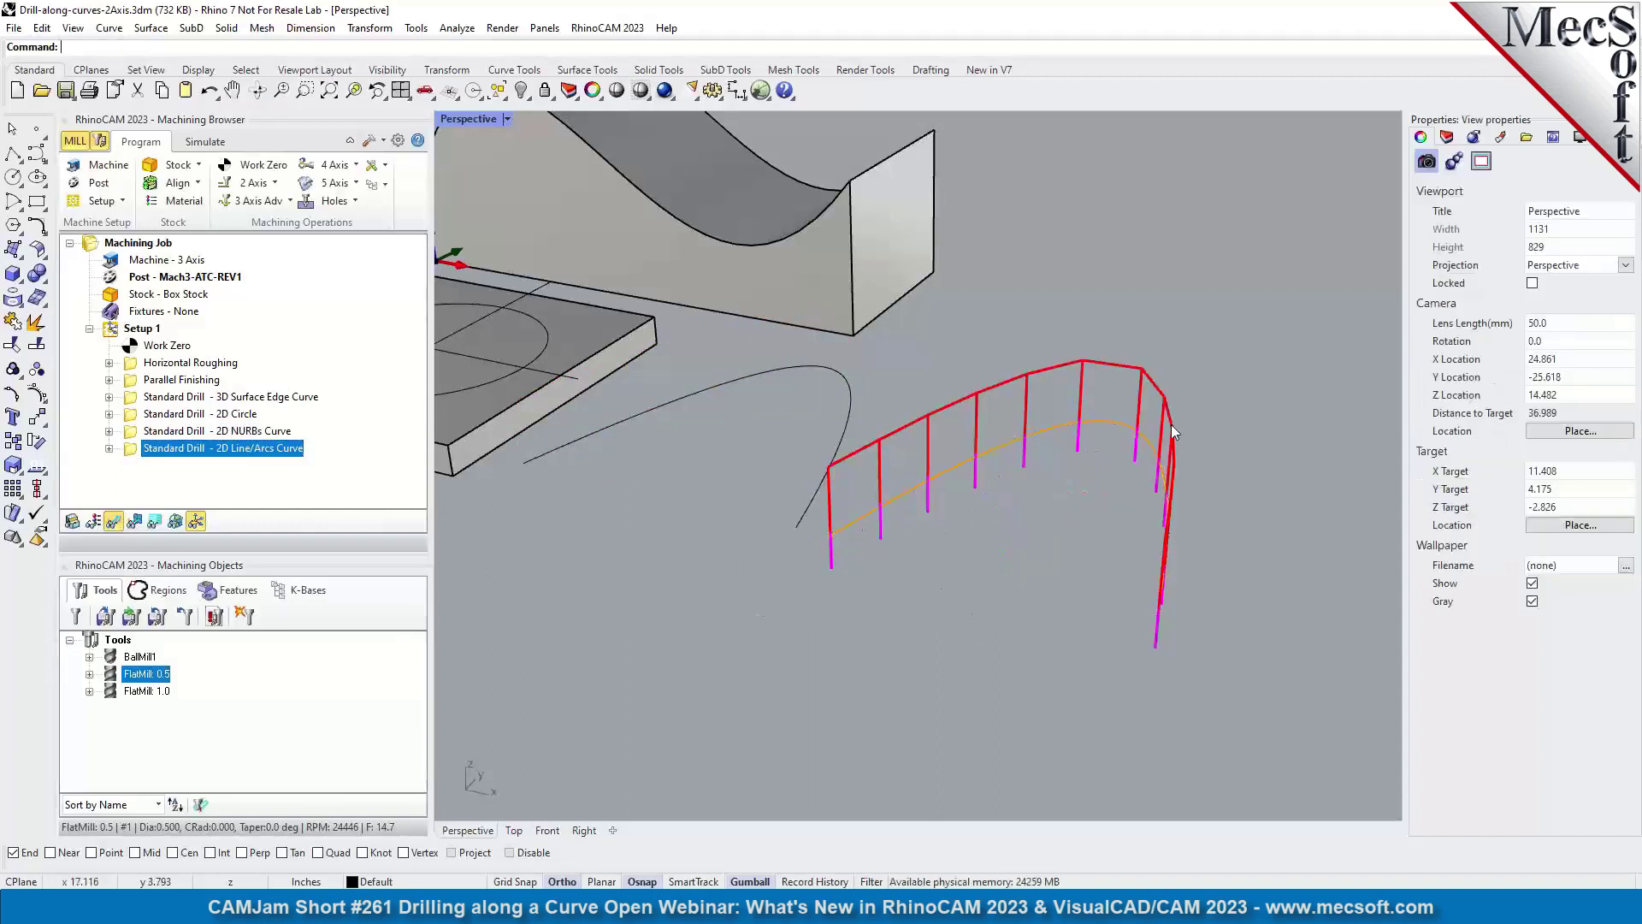
pyautogui.scroll(-4, 1112, 534)
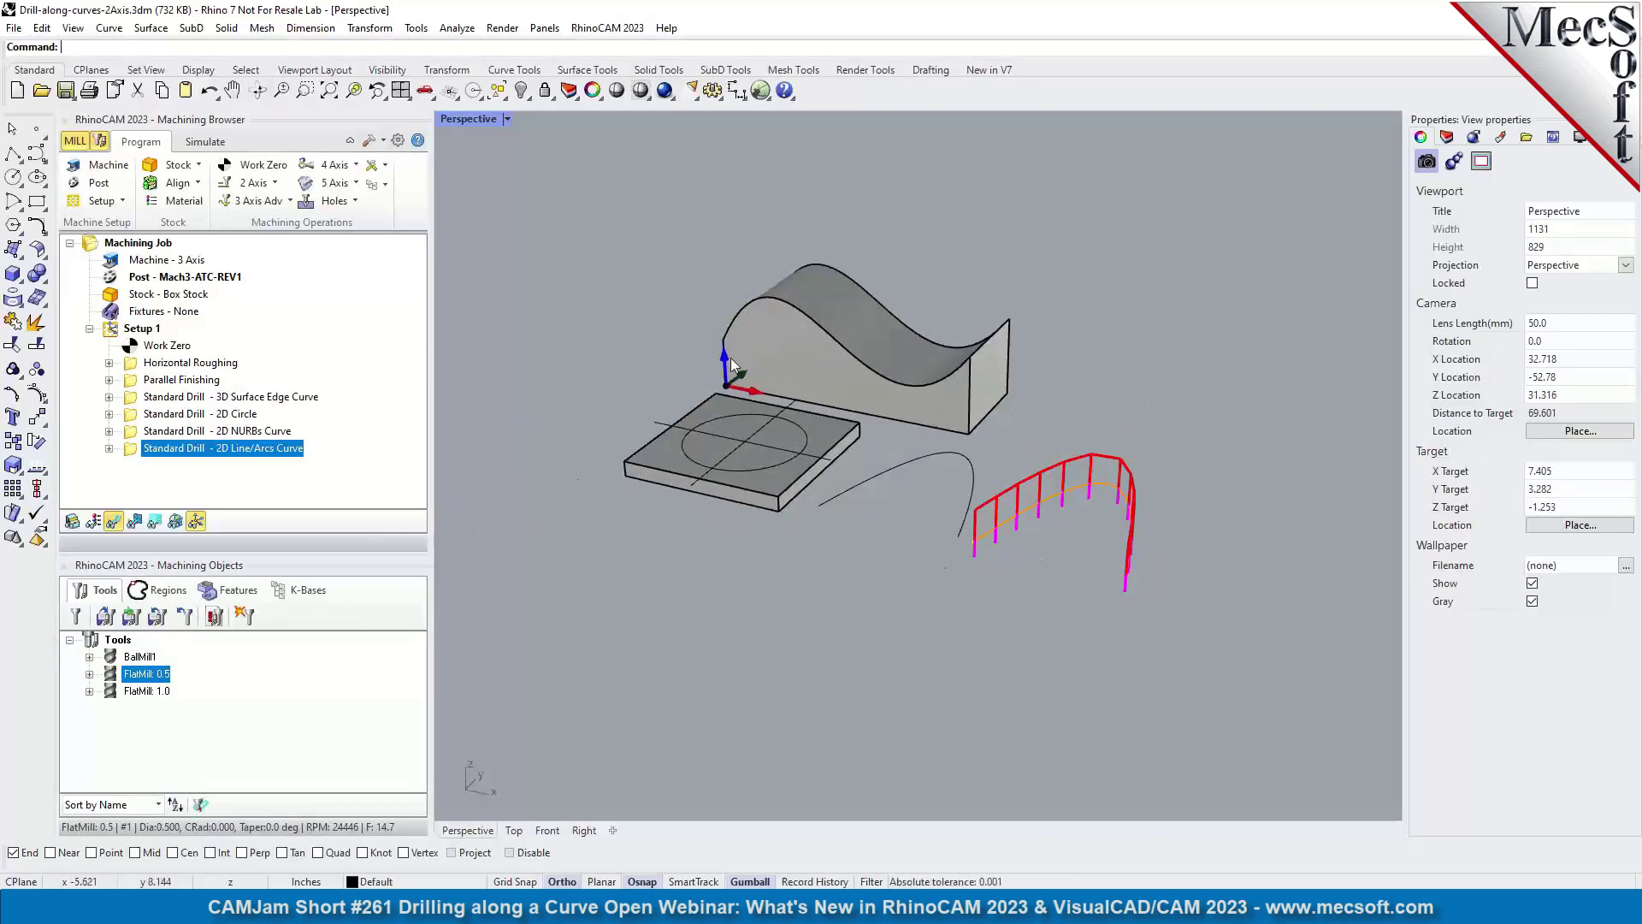
pyautogui.hotkey('alt', 'Tab')
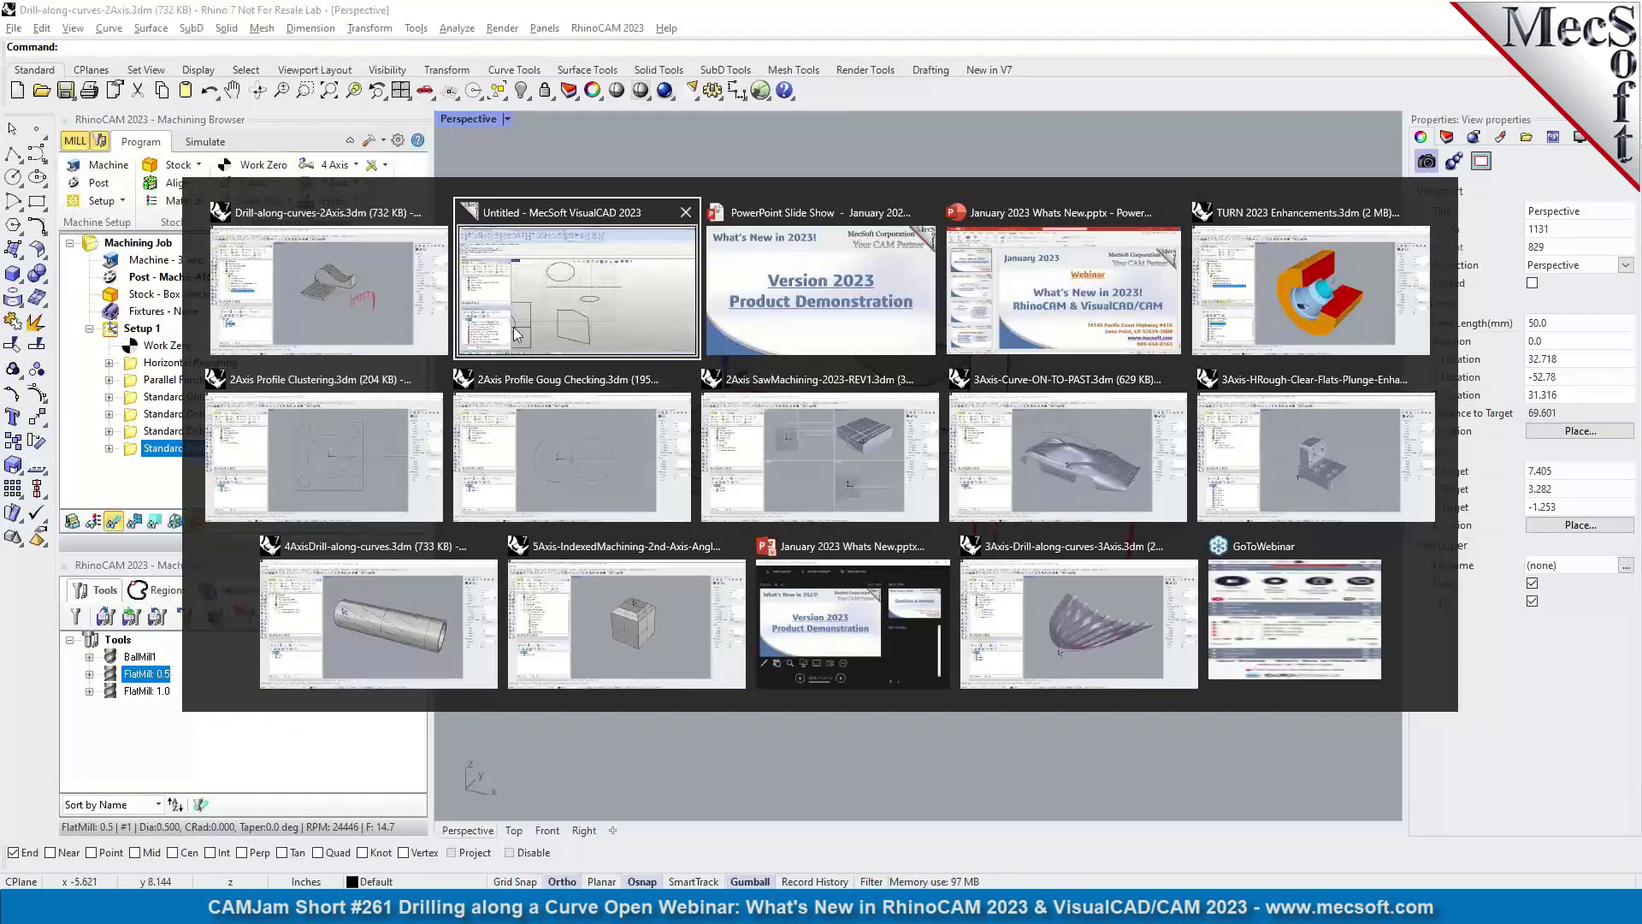
pyautogui.click(342, 352)
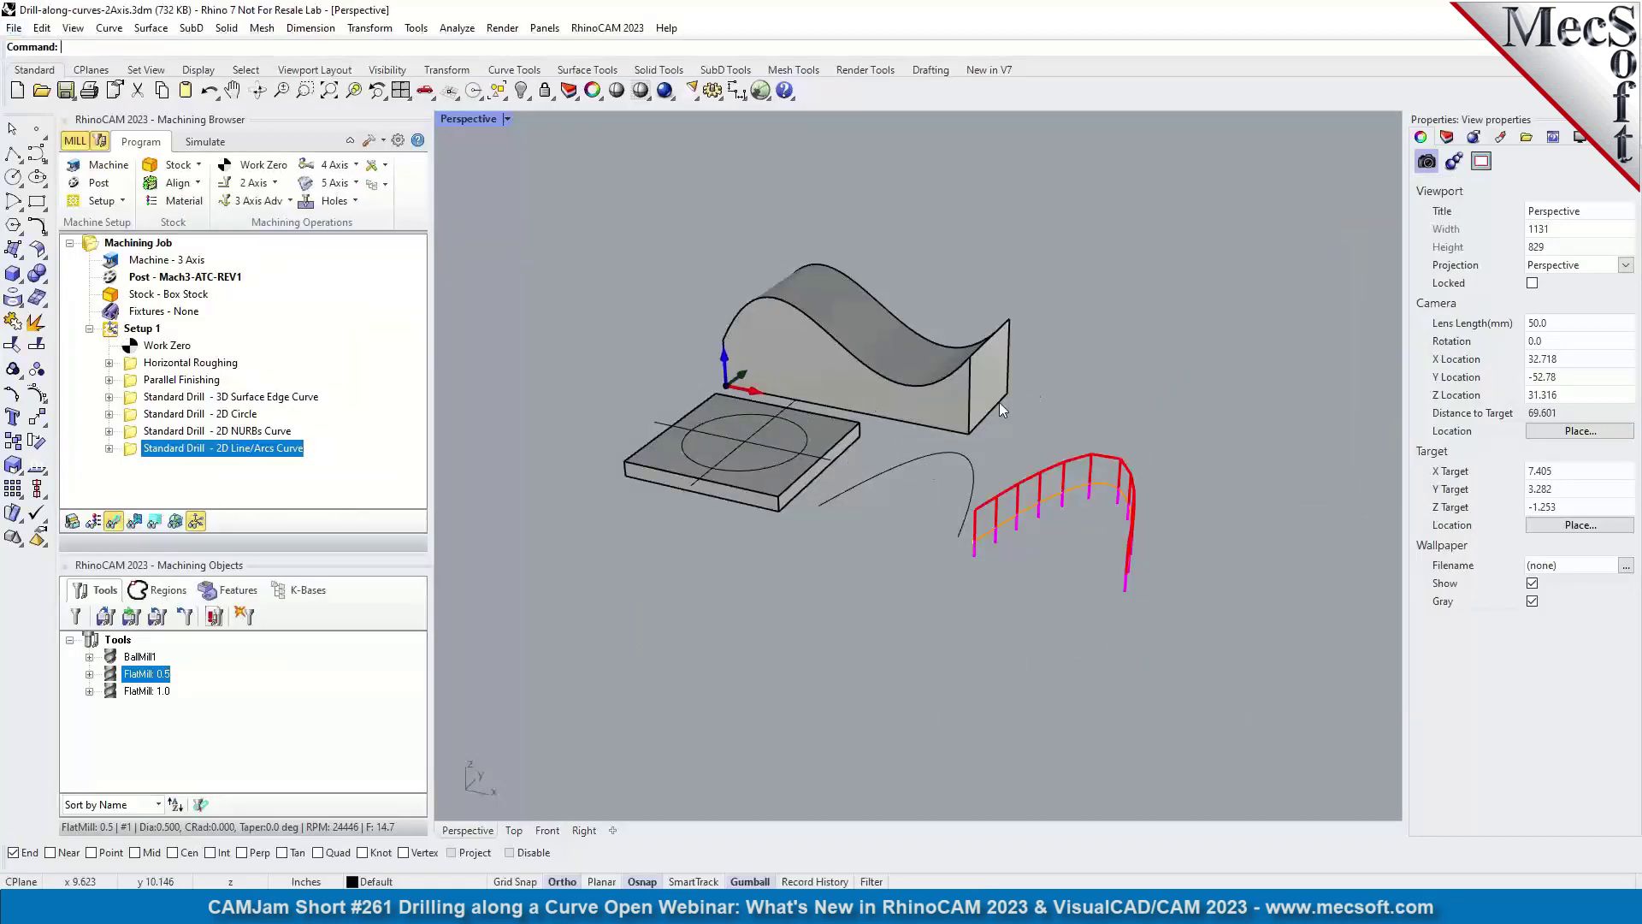
pyautogui.scroll(3, 912, 424)
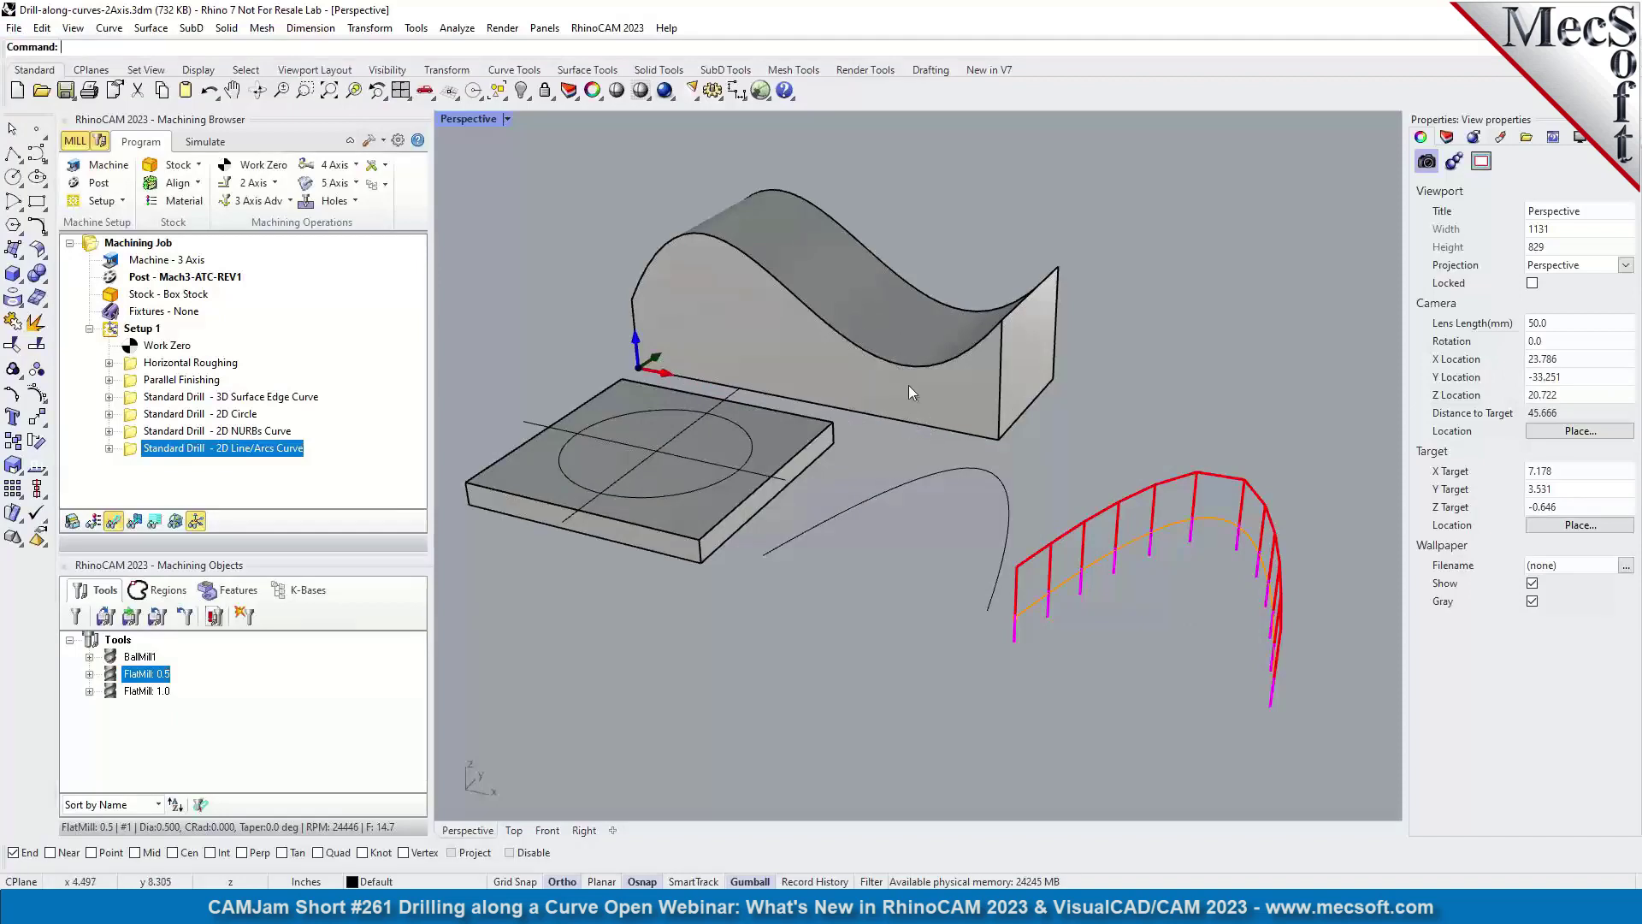
pyautogui.scroll(-2, 961, 414)
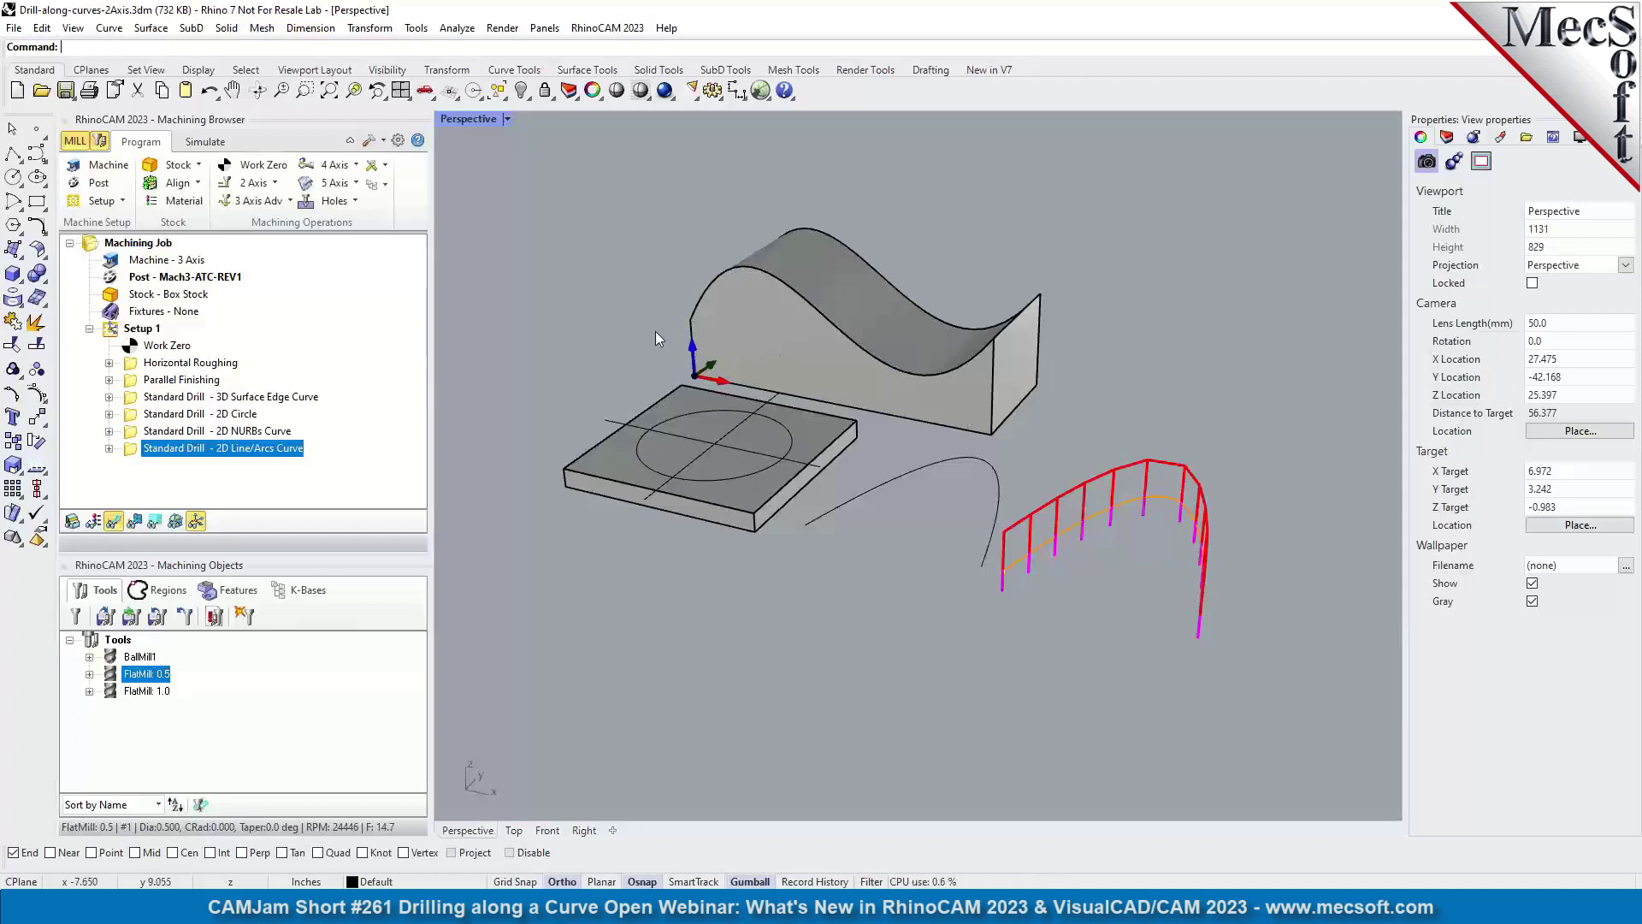
pyautogui.scroll(10, 688, 437)
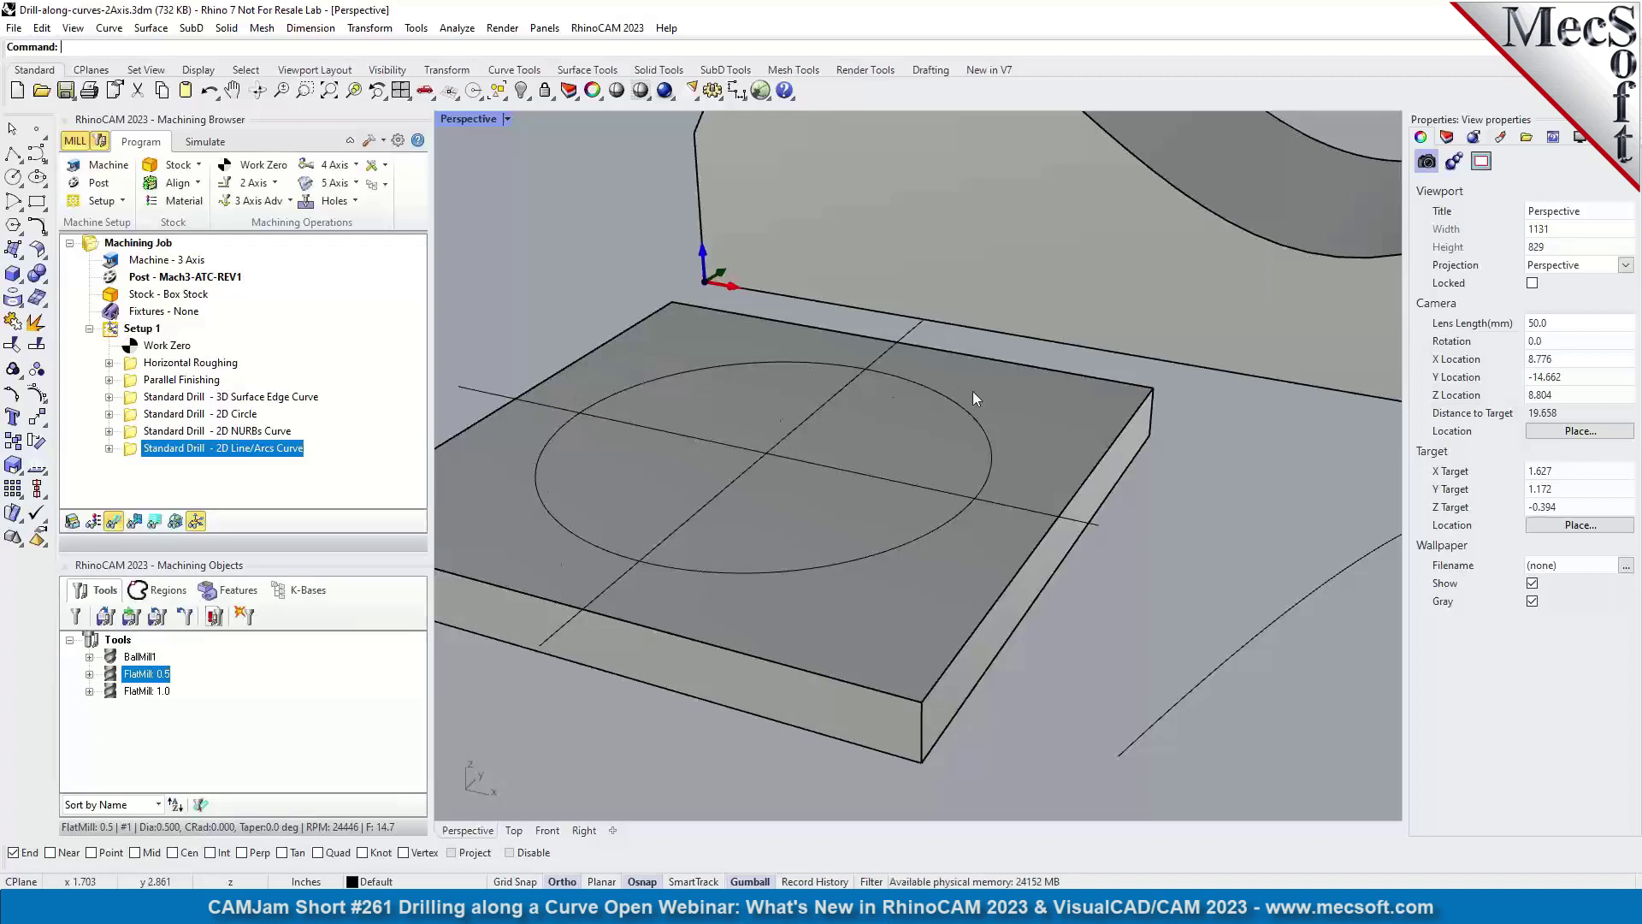
pyautogui.scroll(-5, 746, 479)
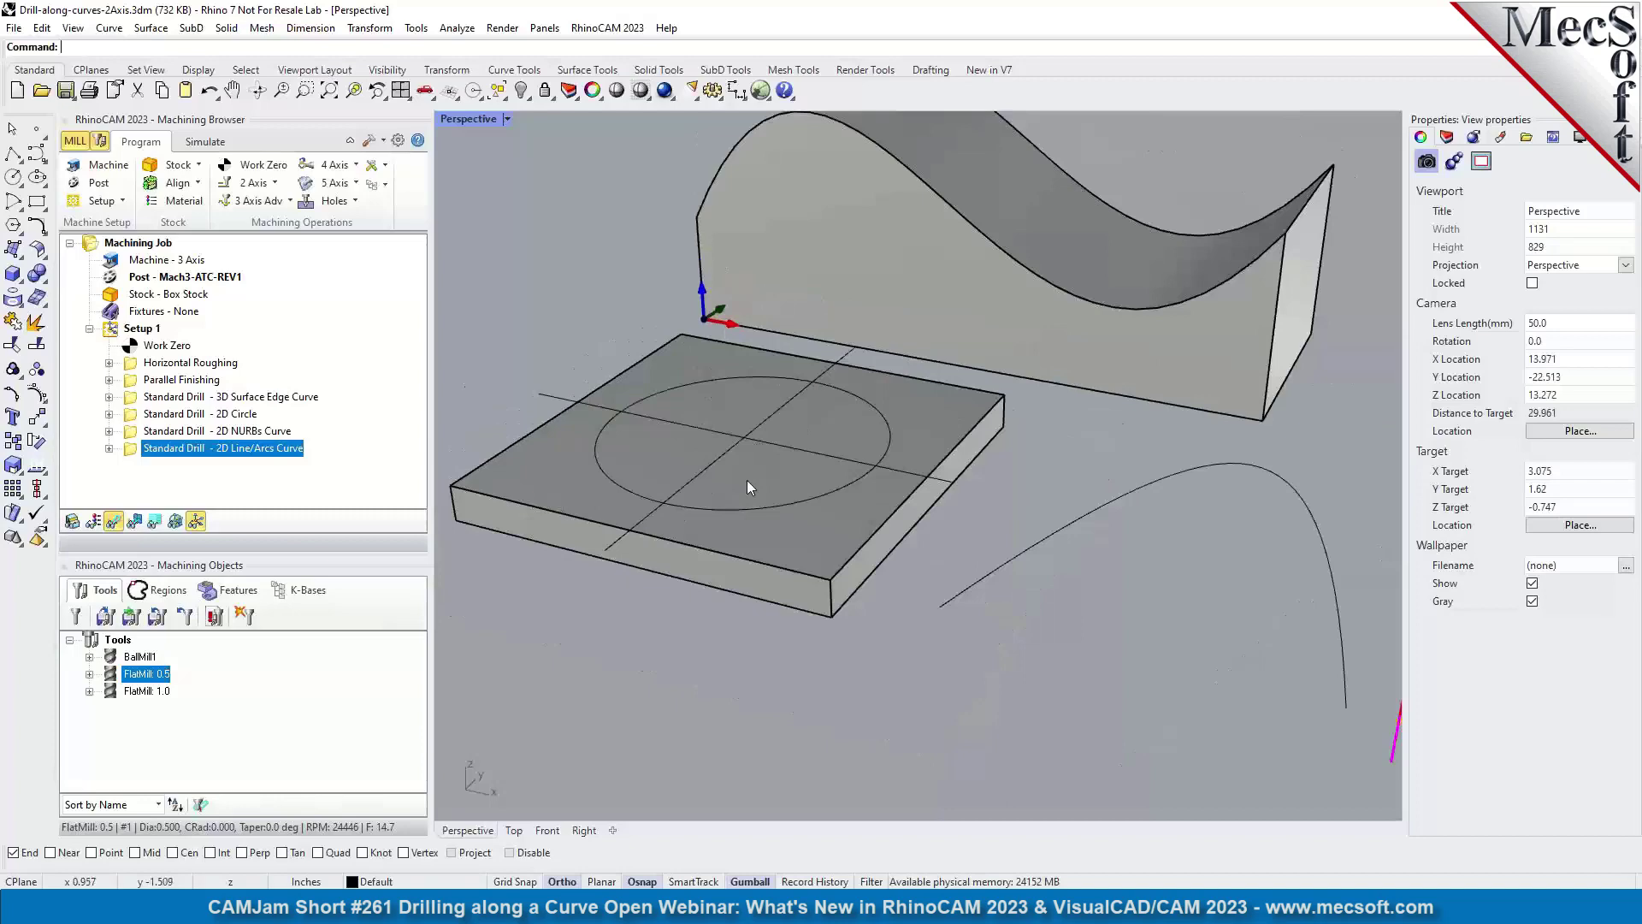
pyautogui.scroll(-2, 768, 479)
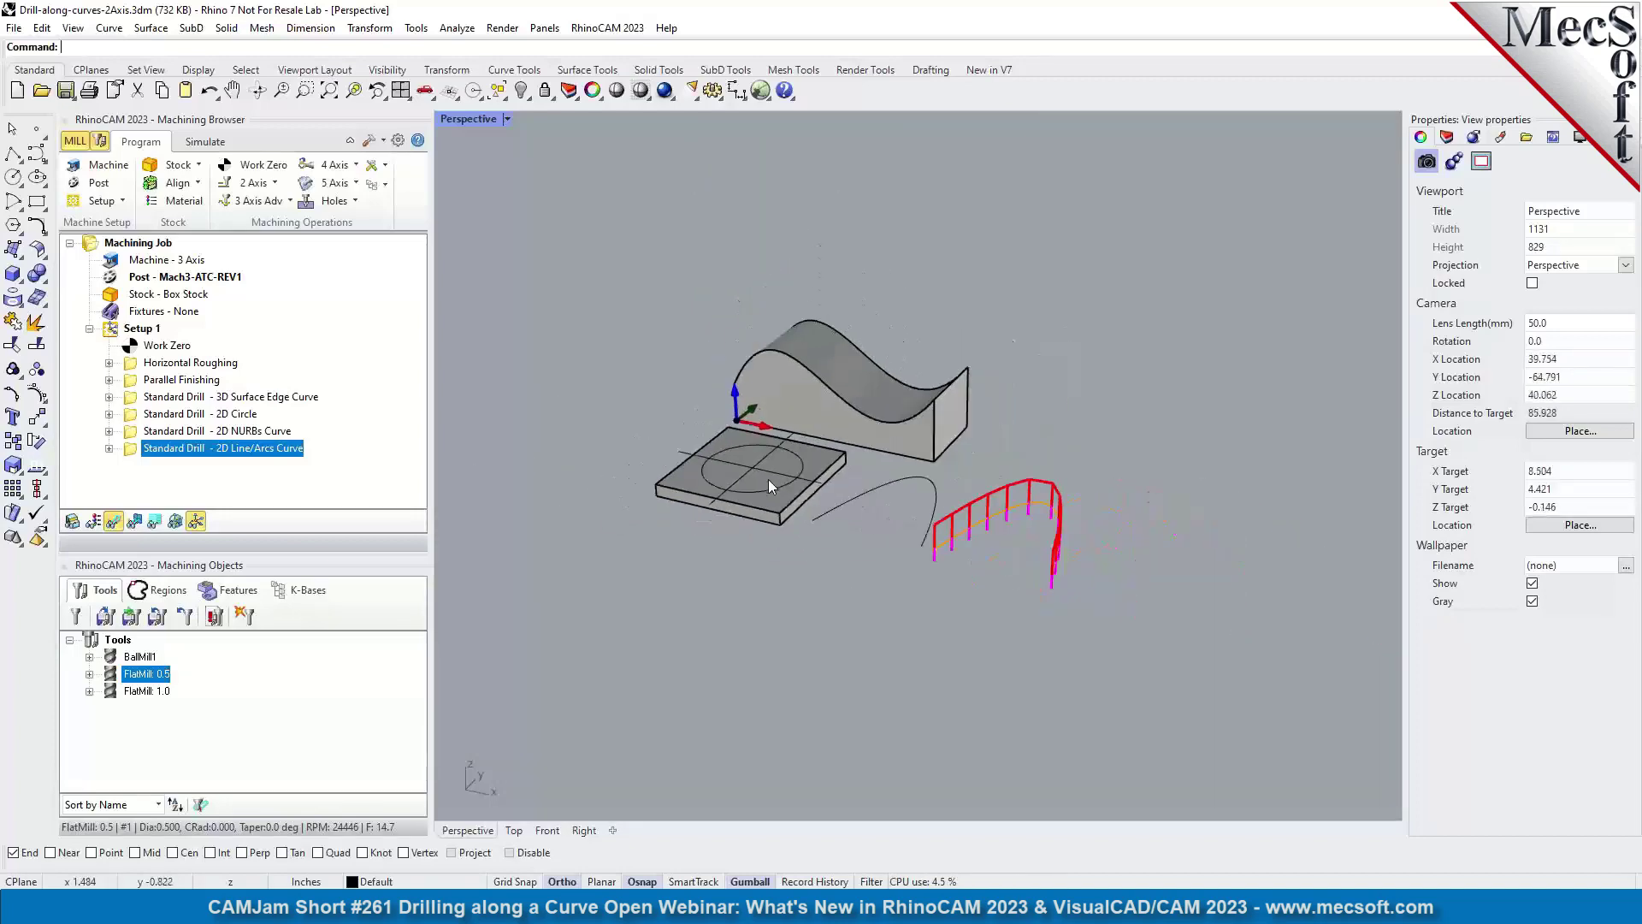
pyautogui.scroll(3, 788, 472)
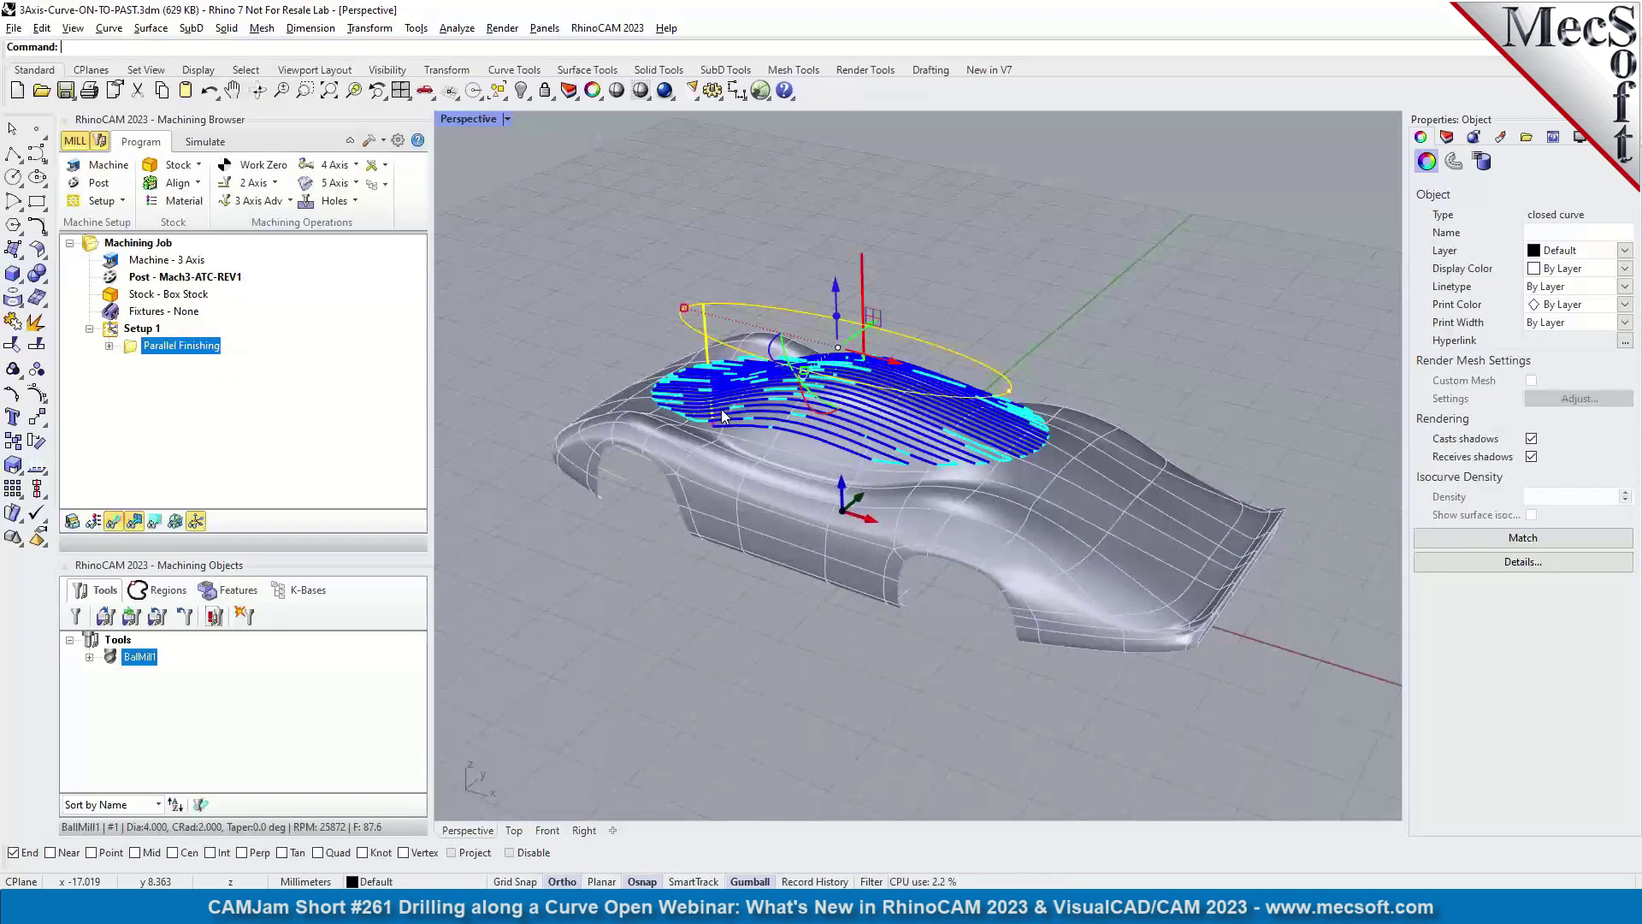
# Step: Switch to the Rhino window with the 3Axis-Drill-along-curves-3Axis.3dm file
pyautogui.hotkey('alt', 'Tab')
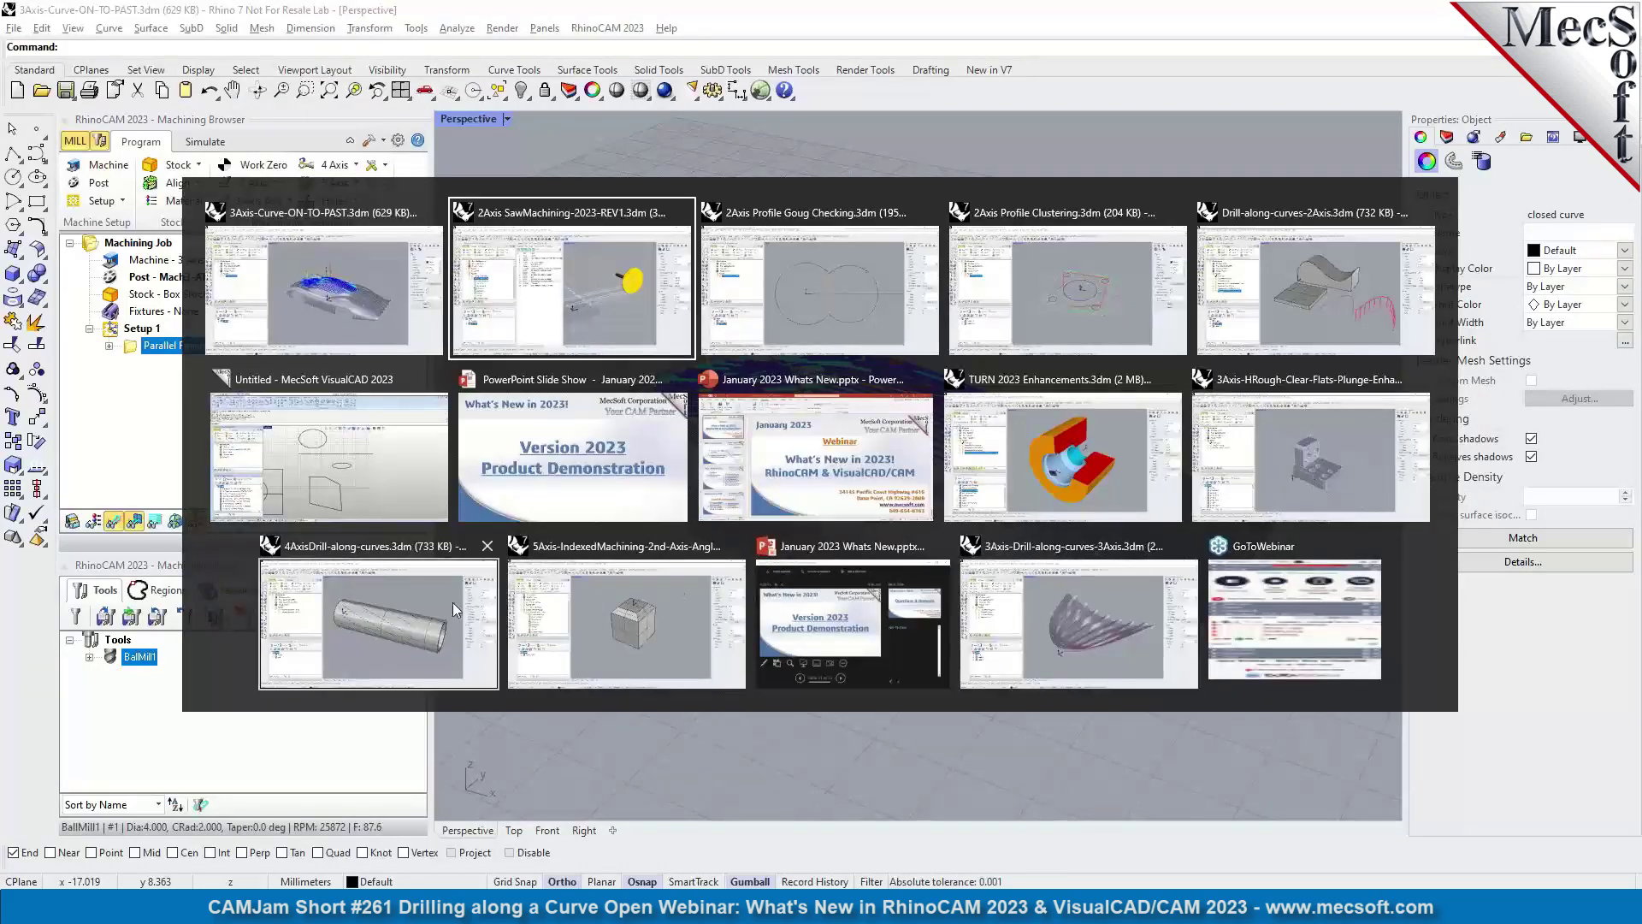
pyautogui.click(1069, 612)
pyautogui.press('alt')
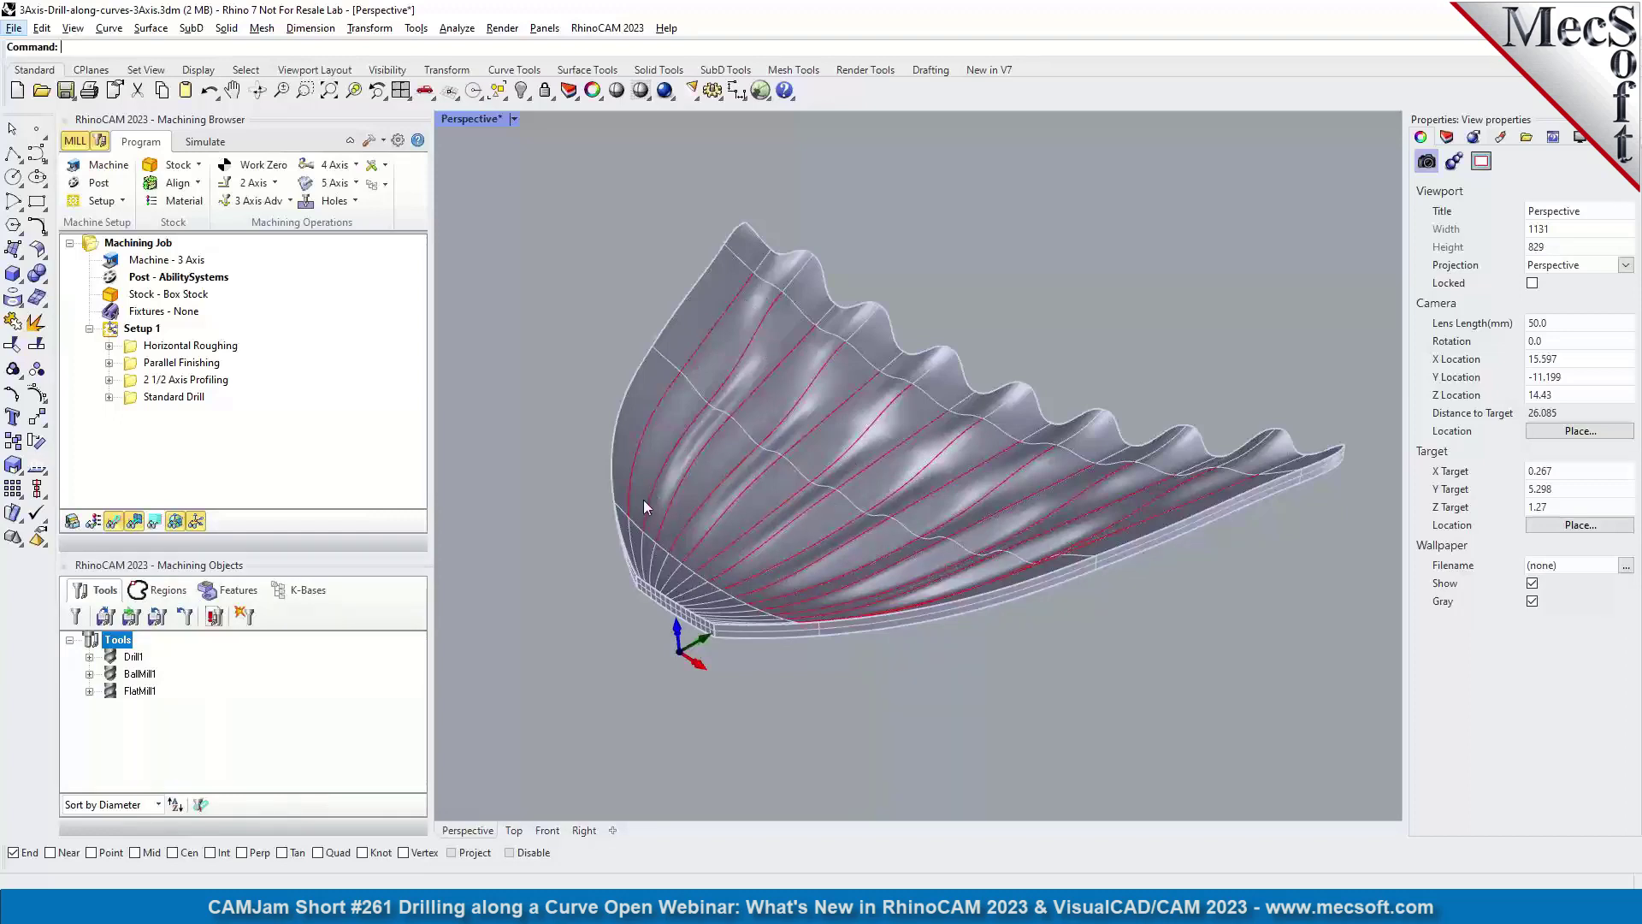
# Step: Select the outermost red curve on the shell's ribbed surface and examine it from a higher viewing angle
pyautogui.click(717, 357)
pyautogui.click(748, 393)
pyautogui.moveTo(736, 427)
pyautogui.mouseDown(button='right')
pyautogui.moveTo(689, 565)
pyautogui.moveTo(768, 253)
pyautogui.mouseUp(button='right')
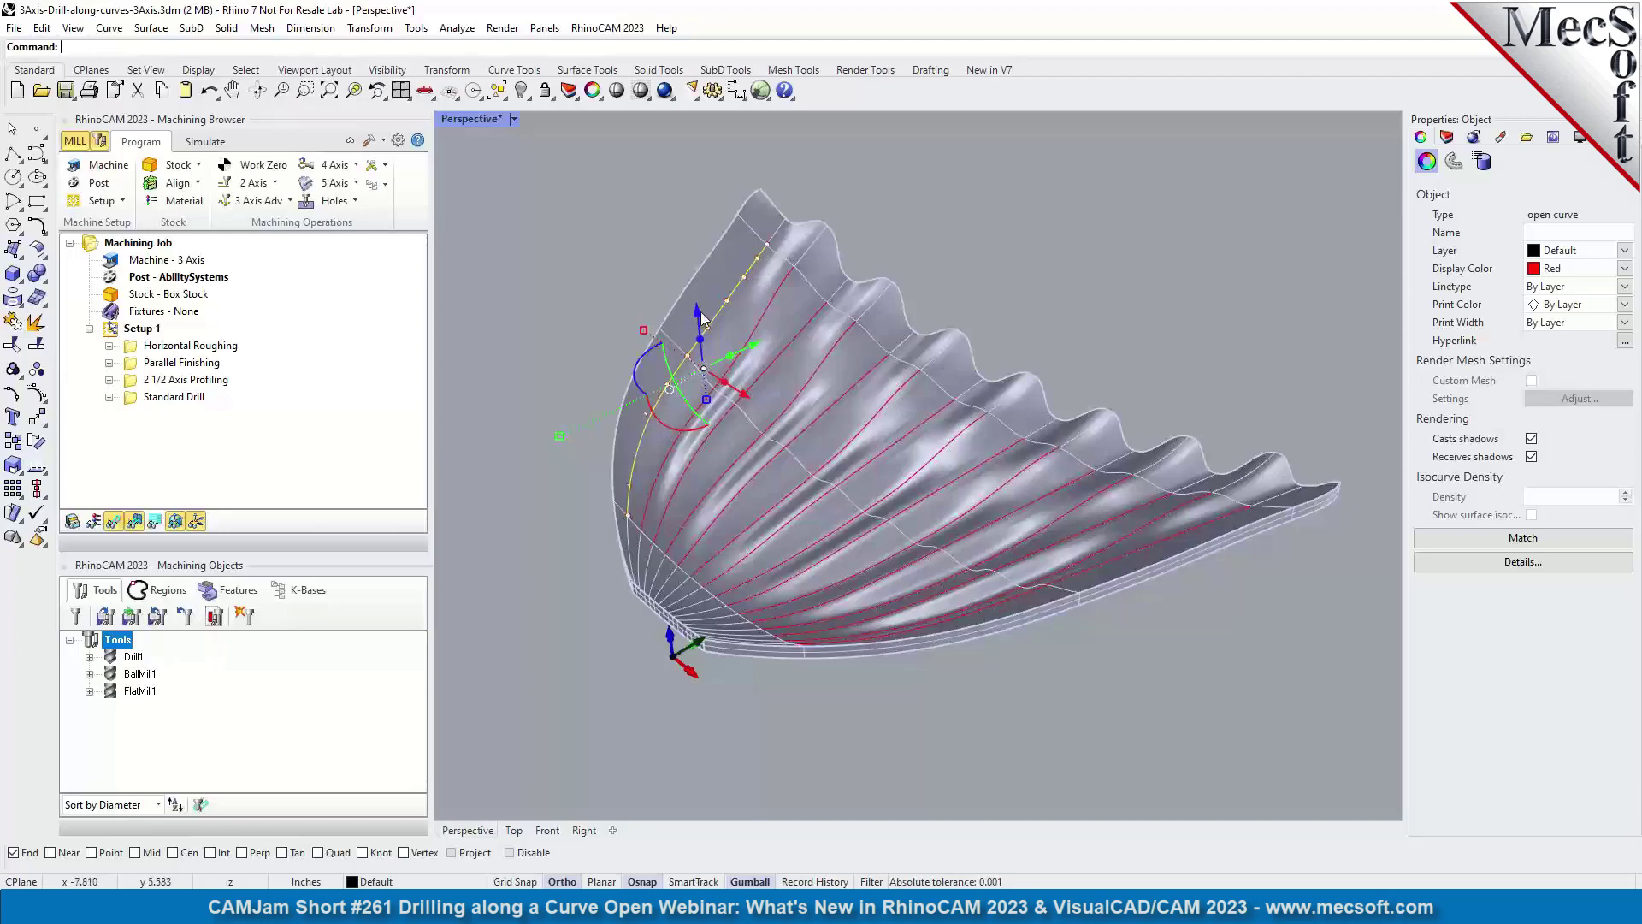
# Step: Display the toolpaths of the 2 1/2 Axis Profiling and Standard Drill operations, and examine the drill holes along the shell's curves up close
pyautogui.click(137, 380)
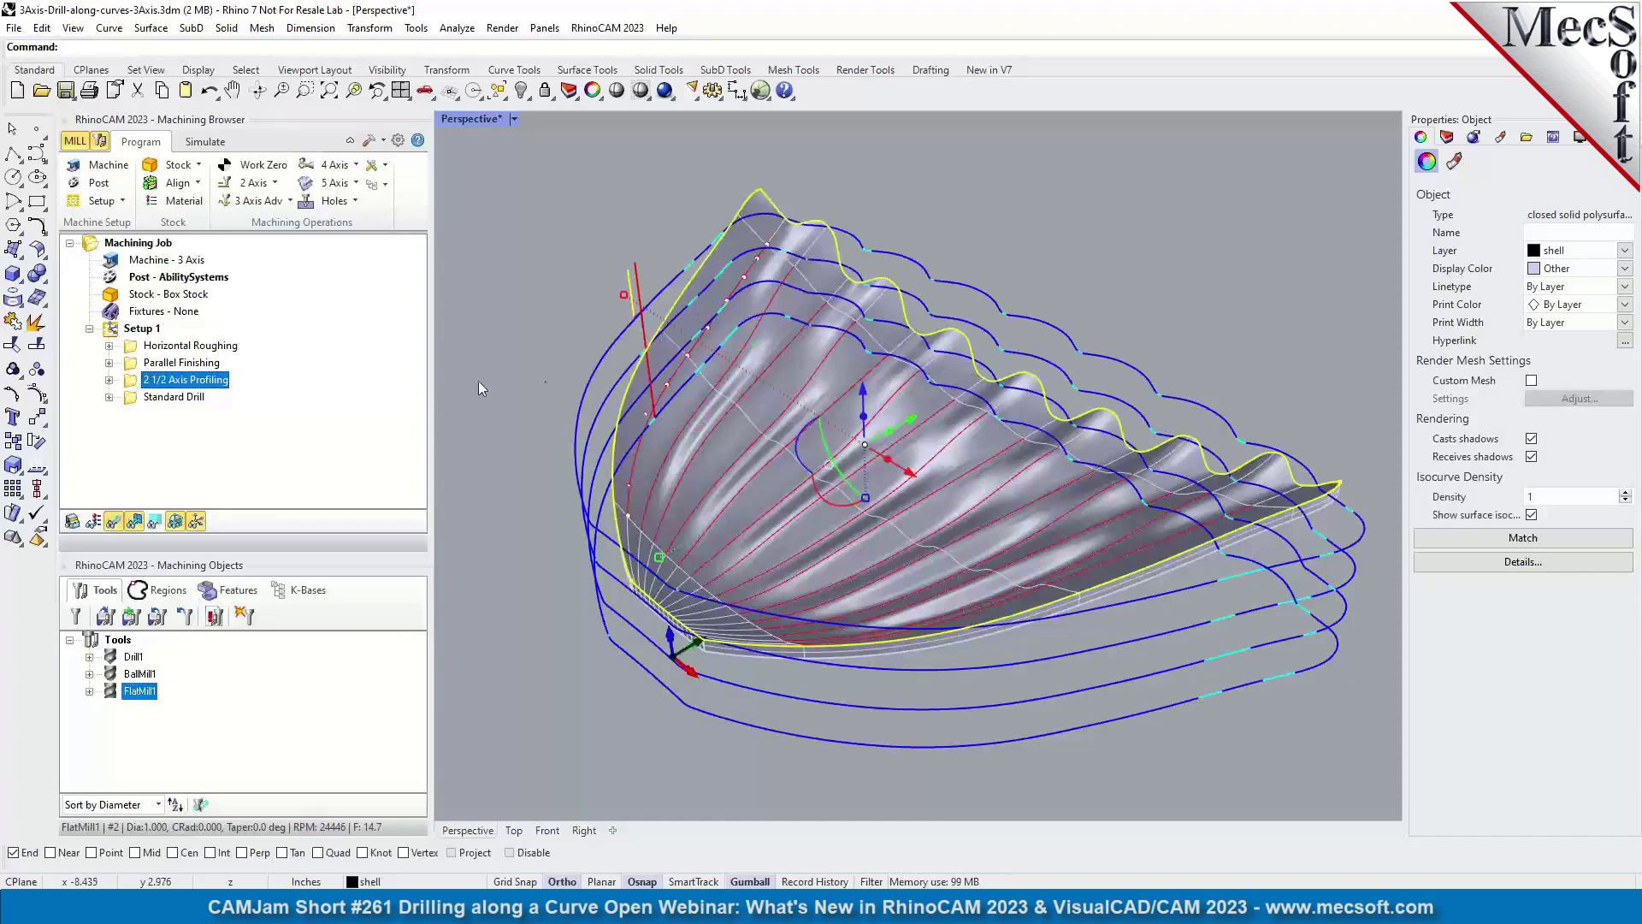
pyautogui.click(133, 397)
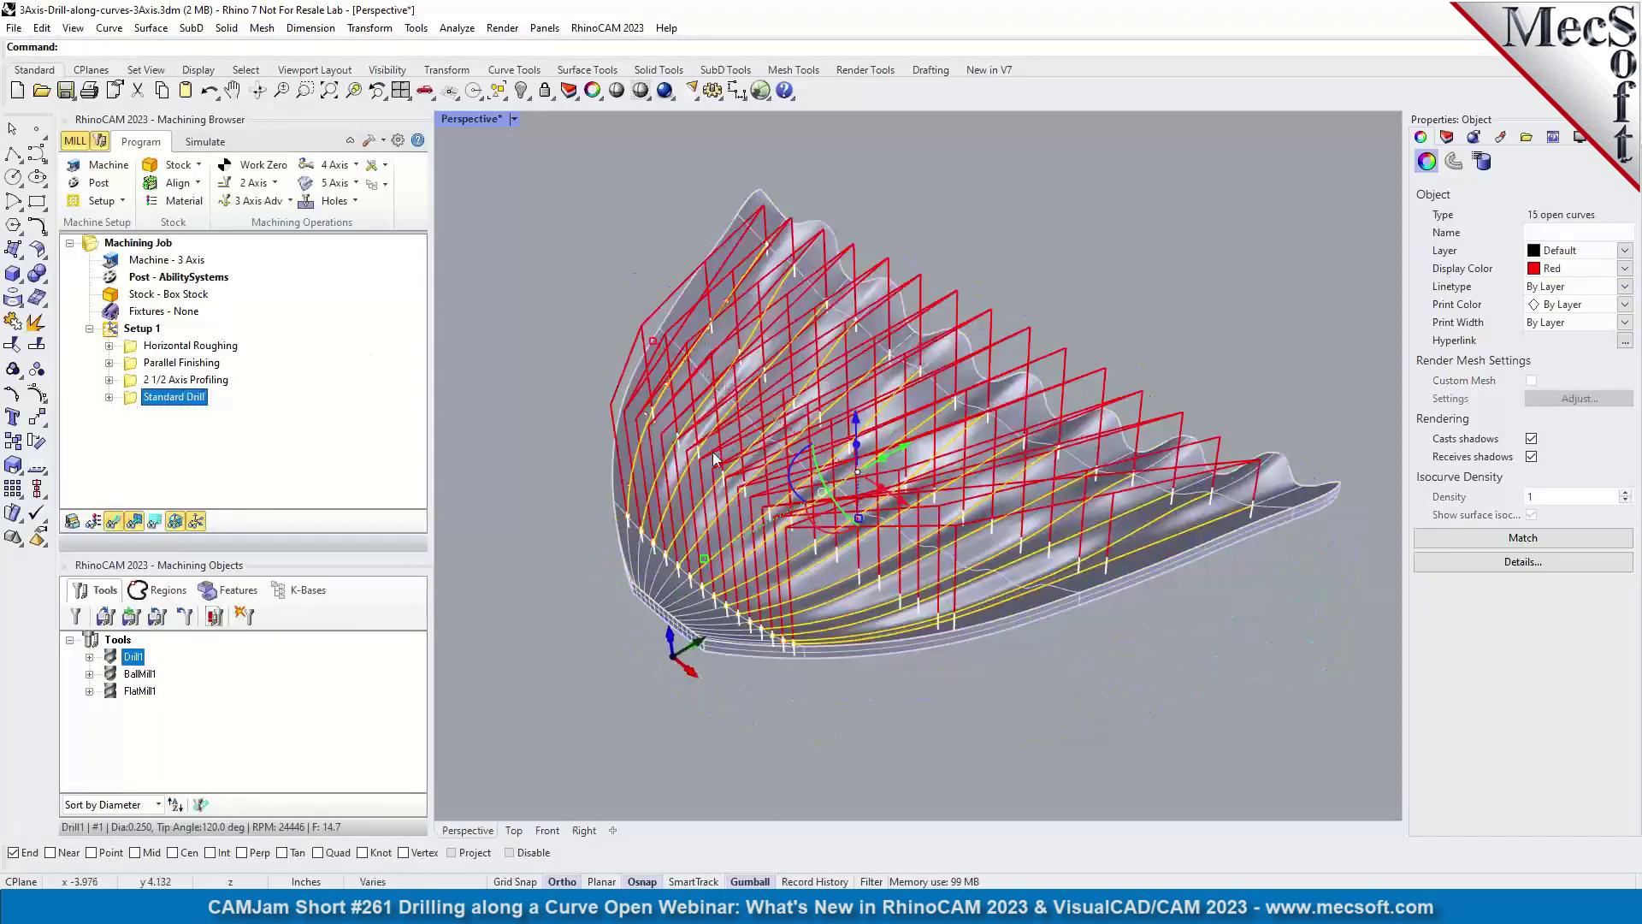
pyautogui.scroll(4, 722, 453)
pyautogui.moveTo(797, 463); pyautogui.dragTo(654, 402, button='right')
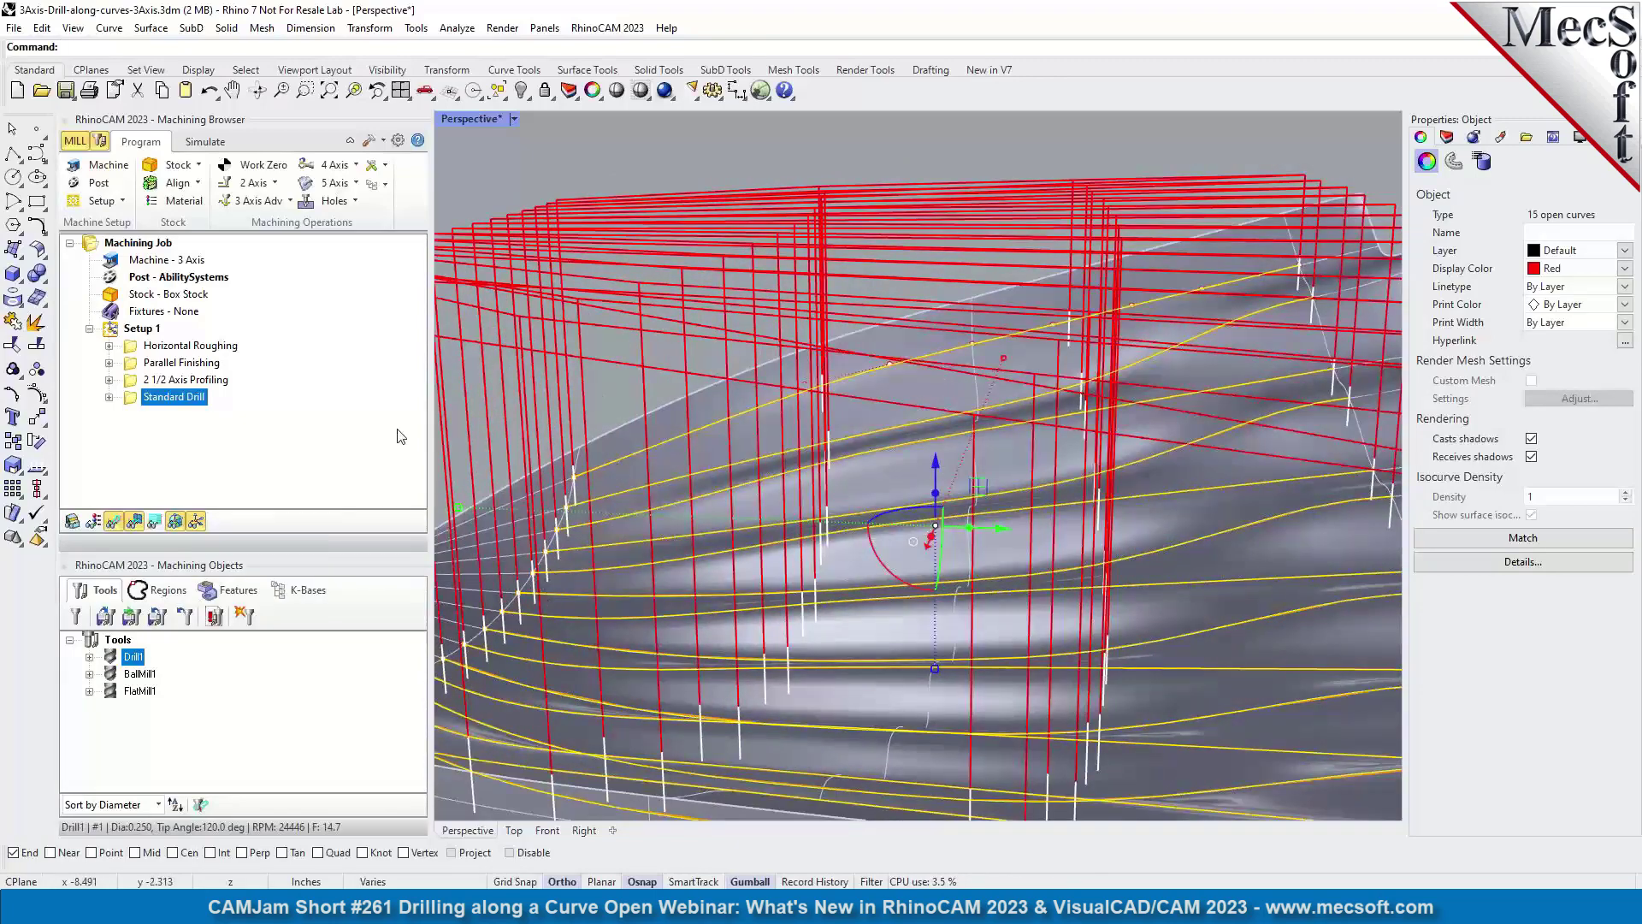
# Step: Open the Standard Drill operation for editing, review its hole settings along the selected curve regions, and regenerate its toolpath
pyautogui.rightClick(133, 408)
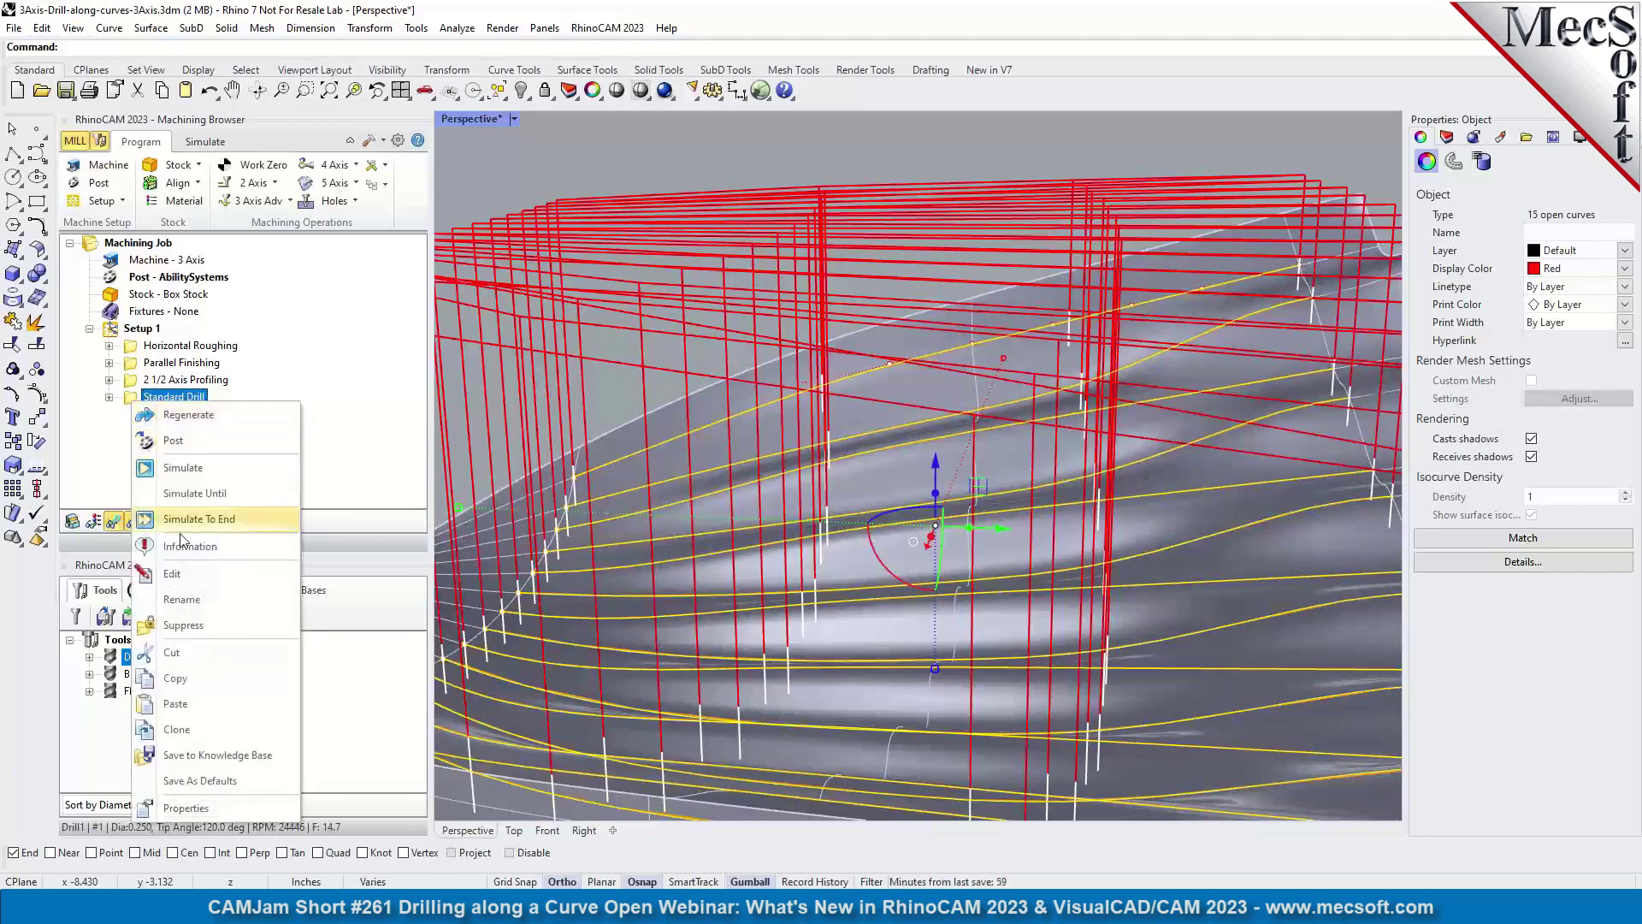
pyautogui.click(183, 575)
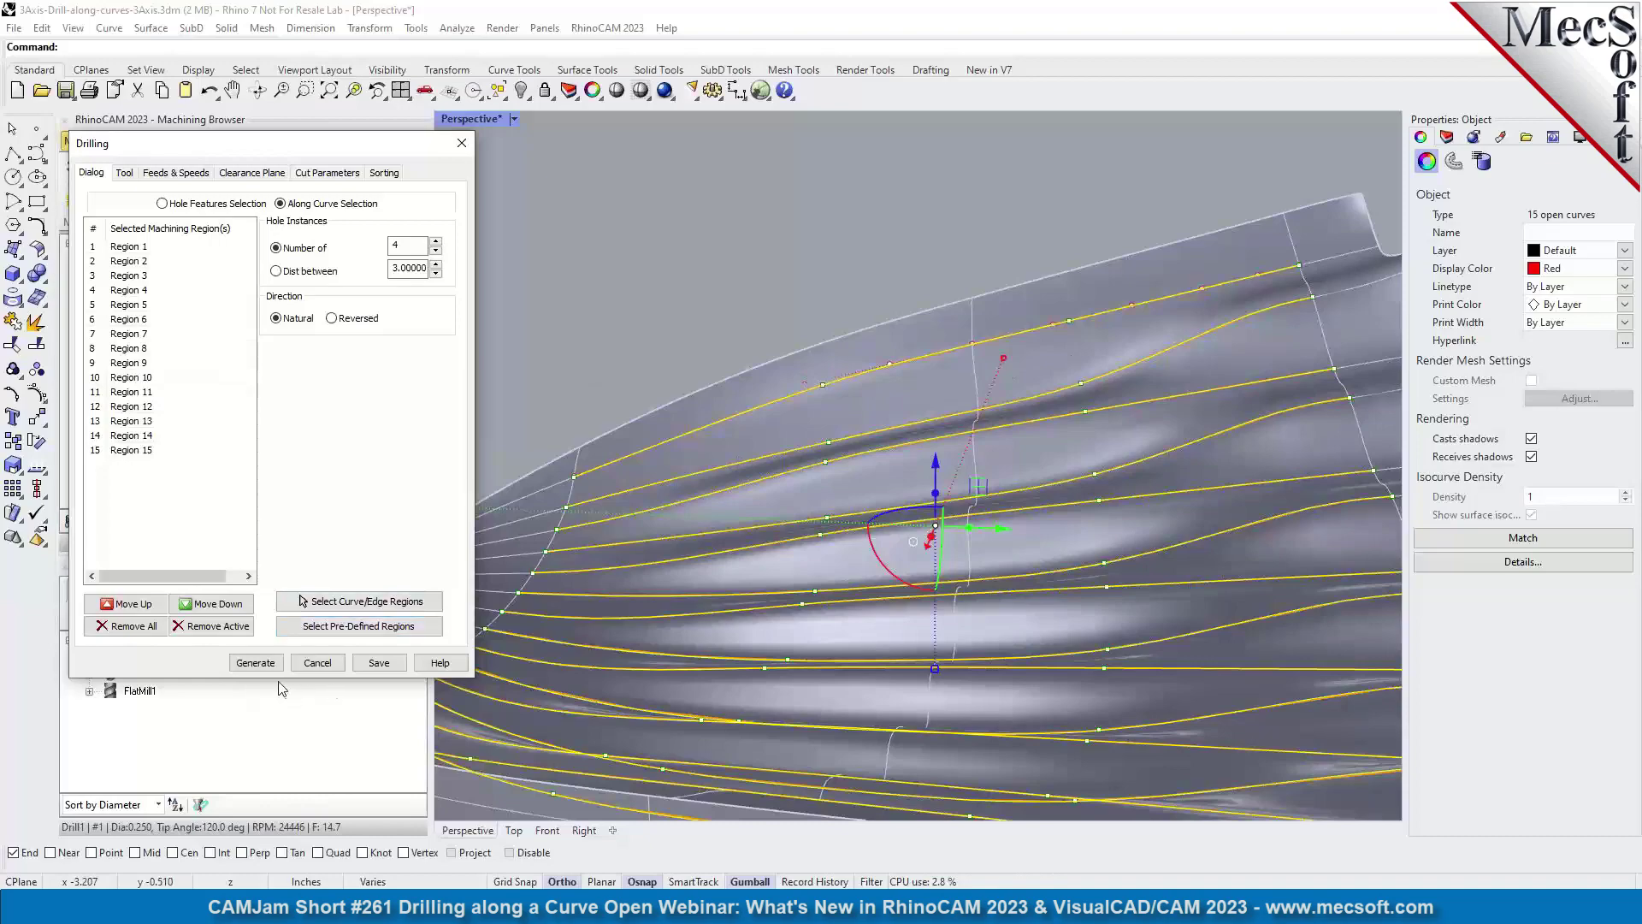
pyautogui.click(255, 662)
# Step: Examine the Standard Drill toolpath across the whole shell in perspective and from the top, ending in the perspective view
pyautogui.scroll(-5, 900, 593)
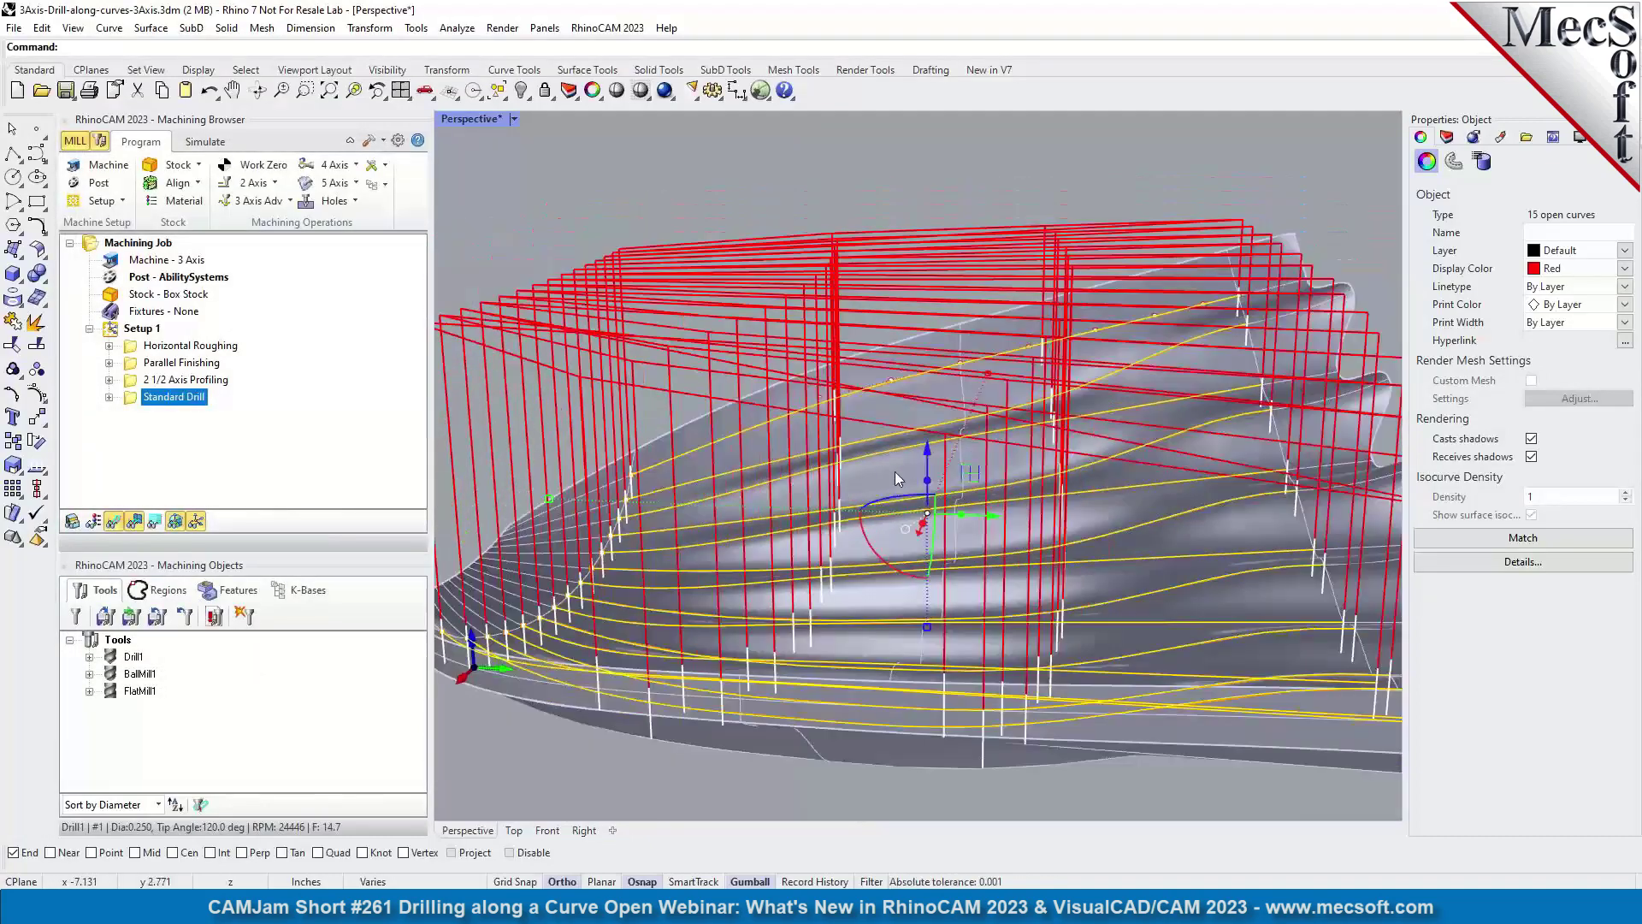
pyautogui.moveTo(892, 484); pyautogui.dragTo(683, 477, button='right')
pyautogui.scroll(-3, 618, 464)
pyautogui.scroll(3, 767, 485)
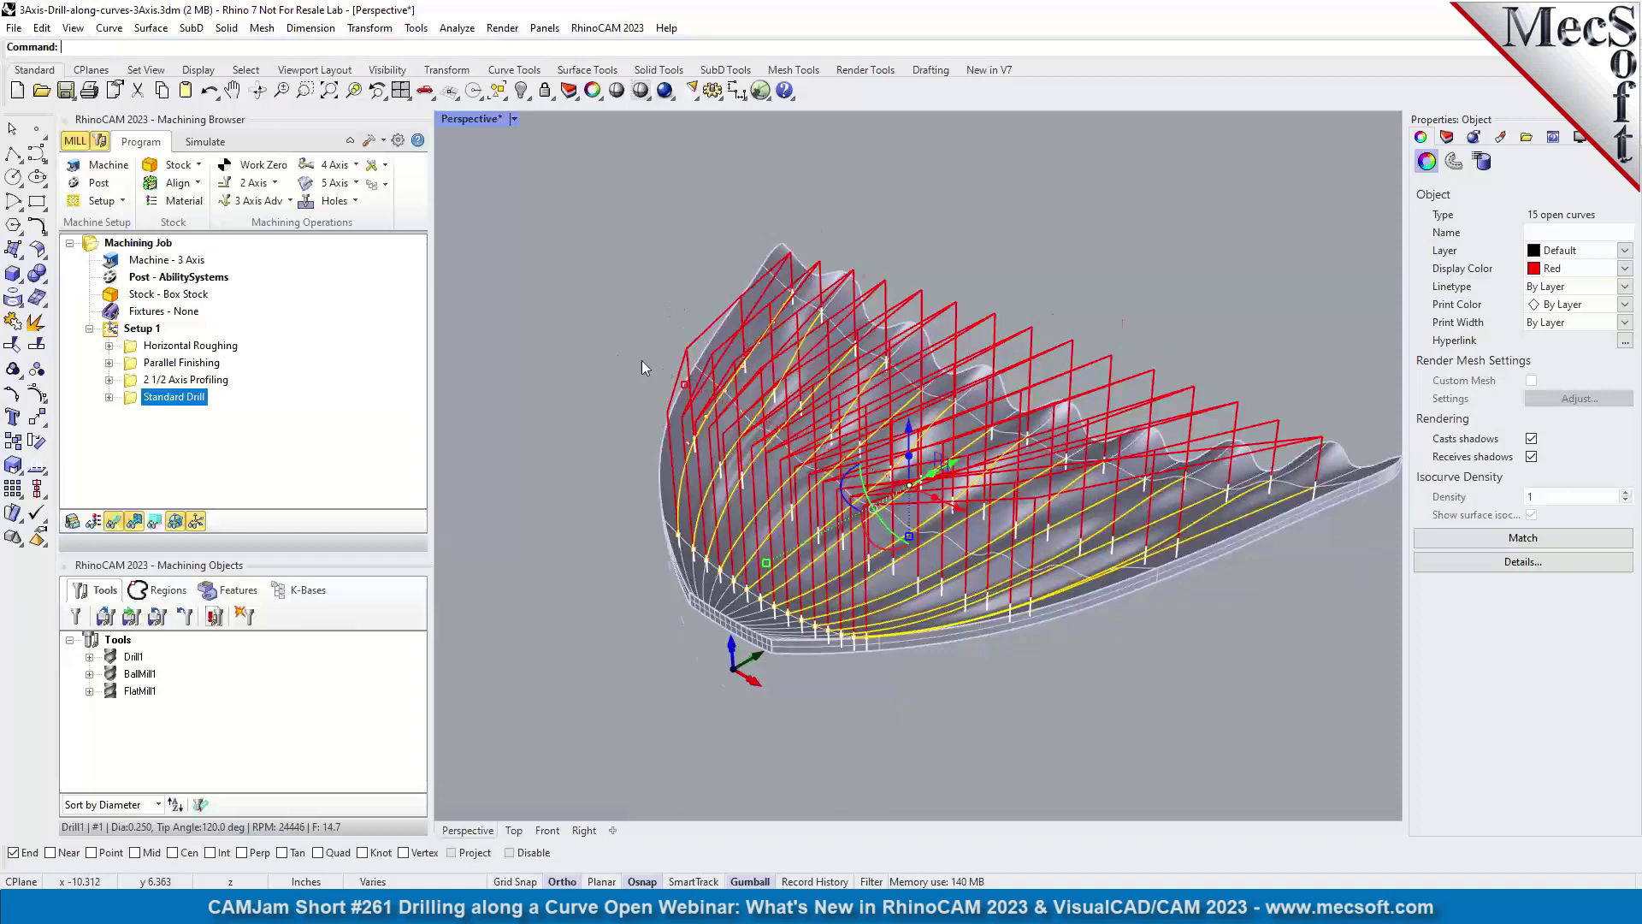
pyautogui.scroll(-2, 557, 335)
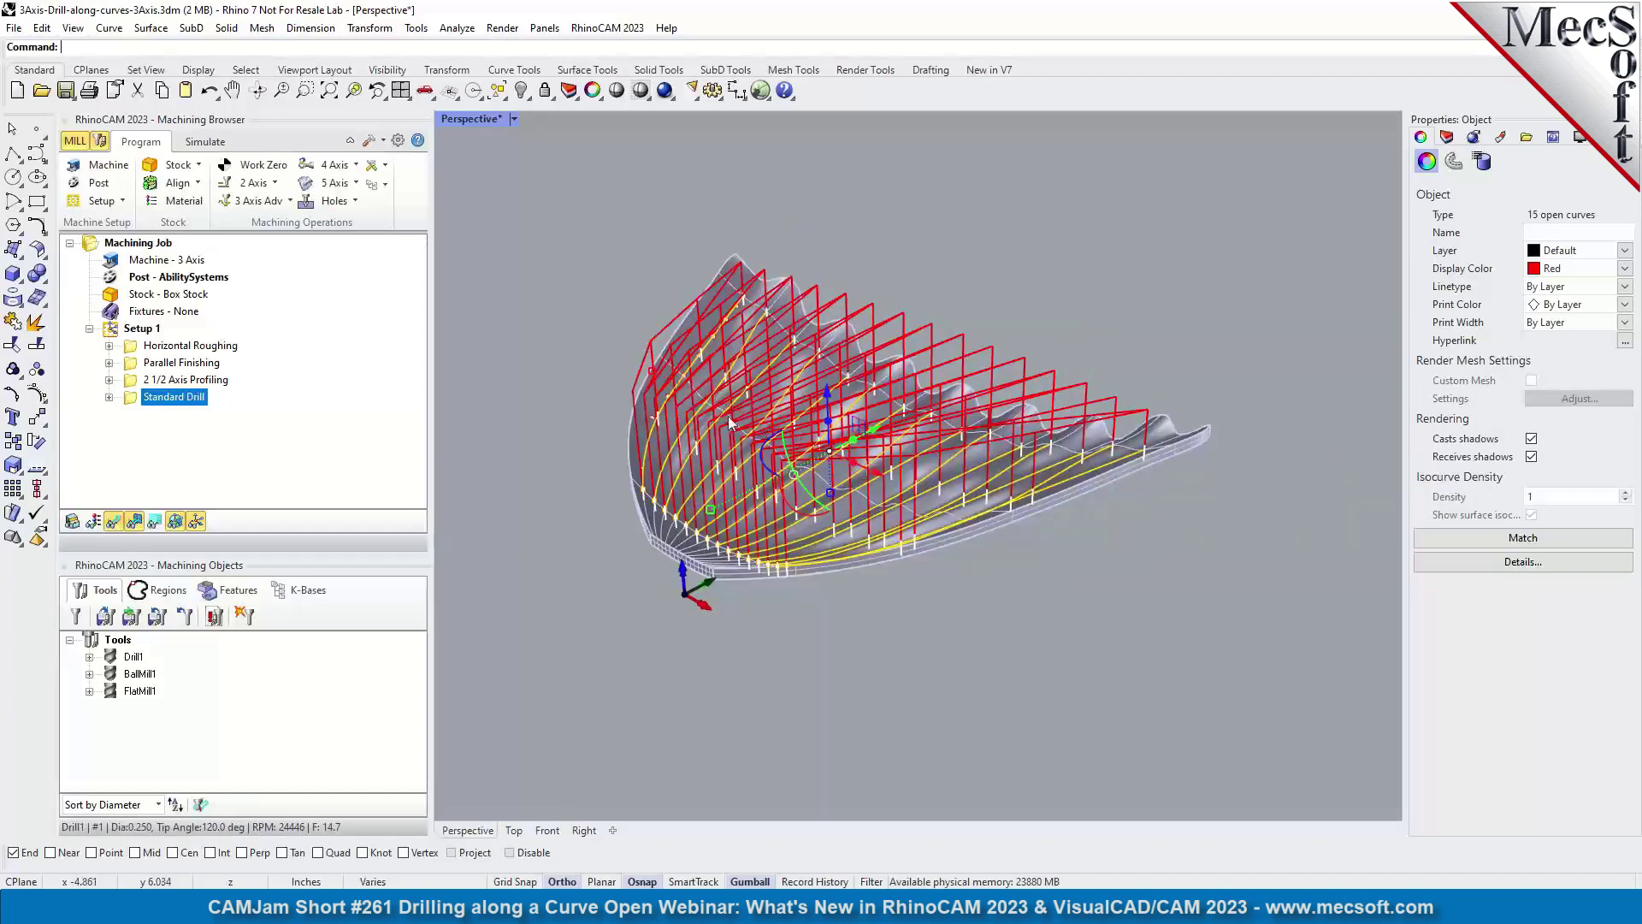
pyautogui.scroll(2, 729, 421)
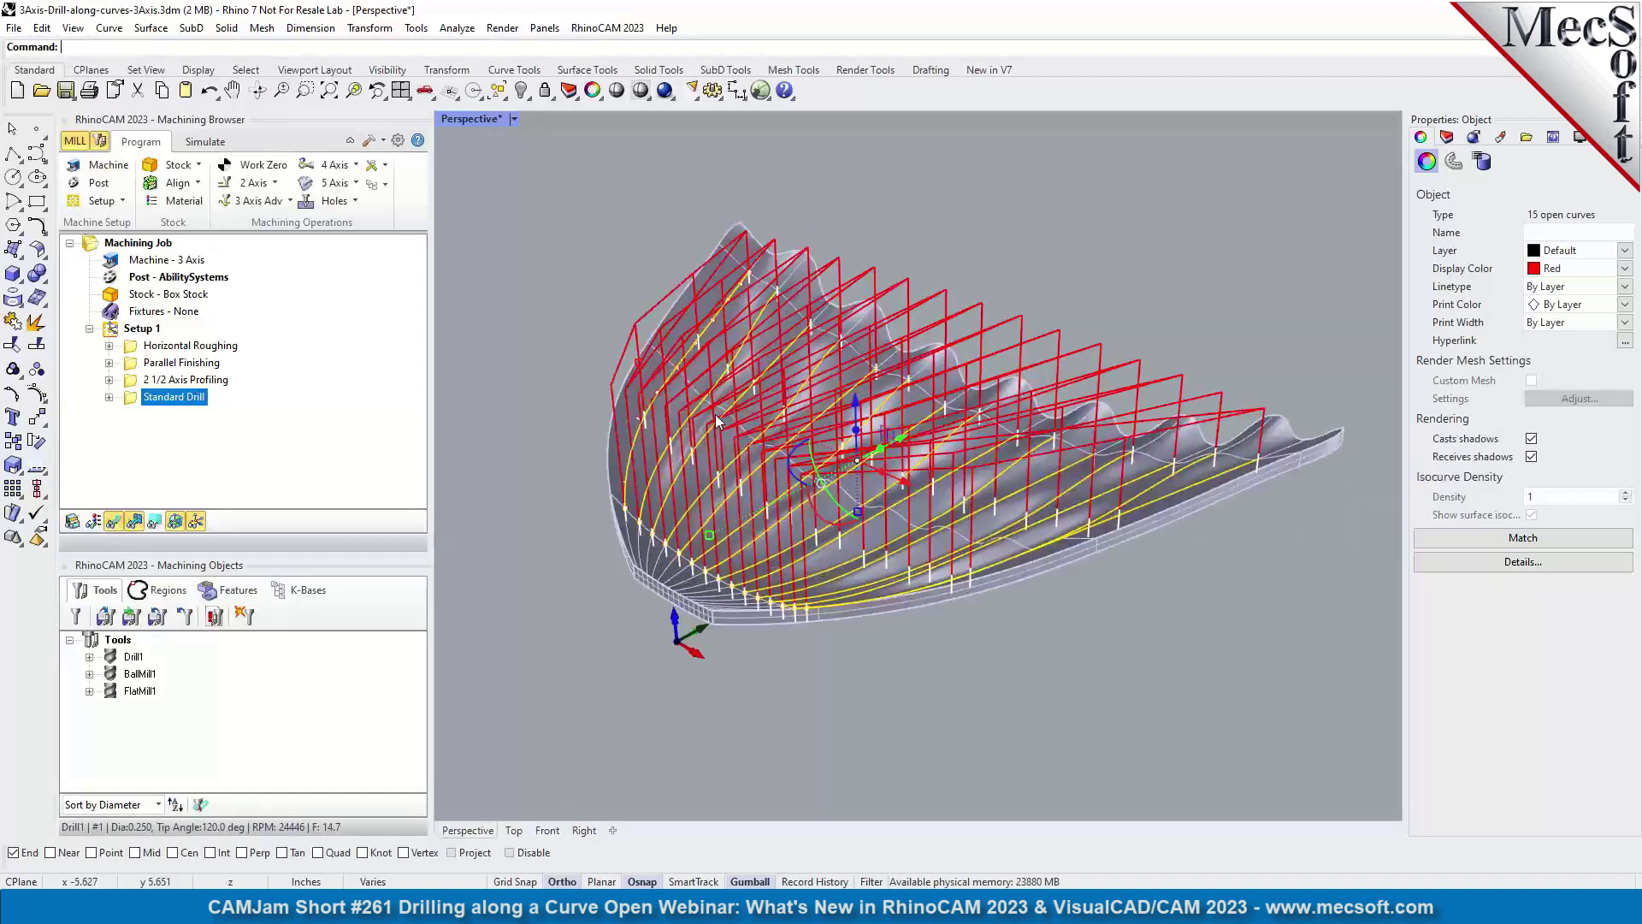
pyautogui.click(425, 90)
pyautogui.click(475, 147)
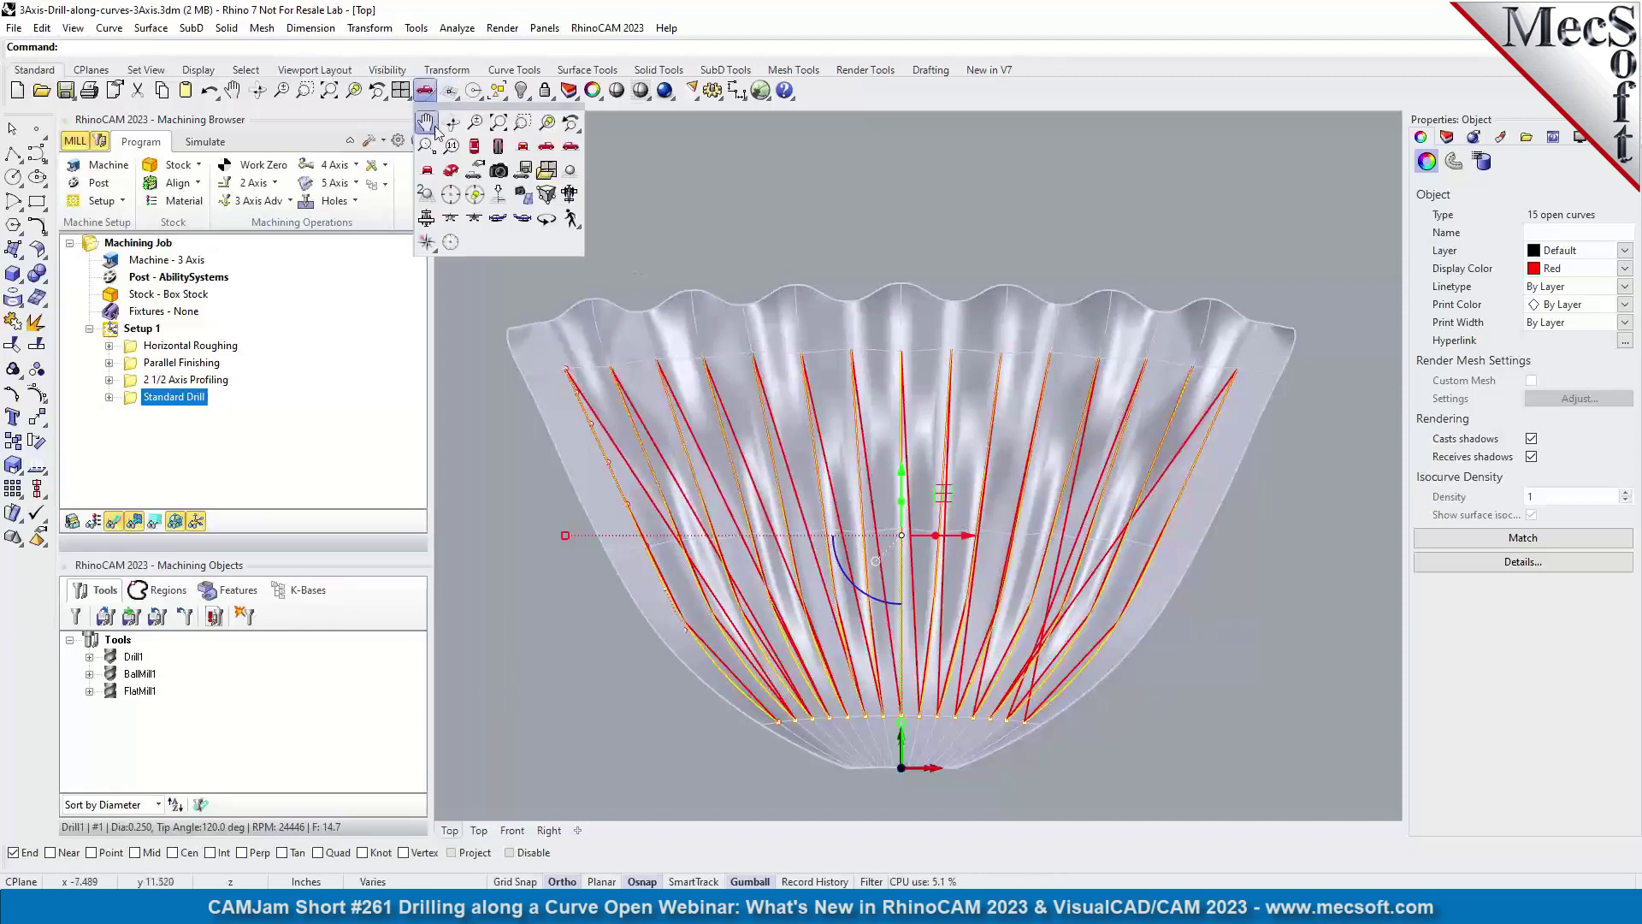
pyautogui.press('Home')
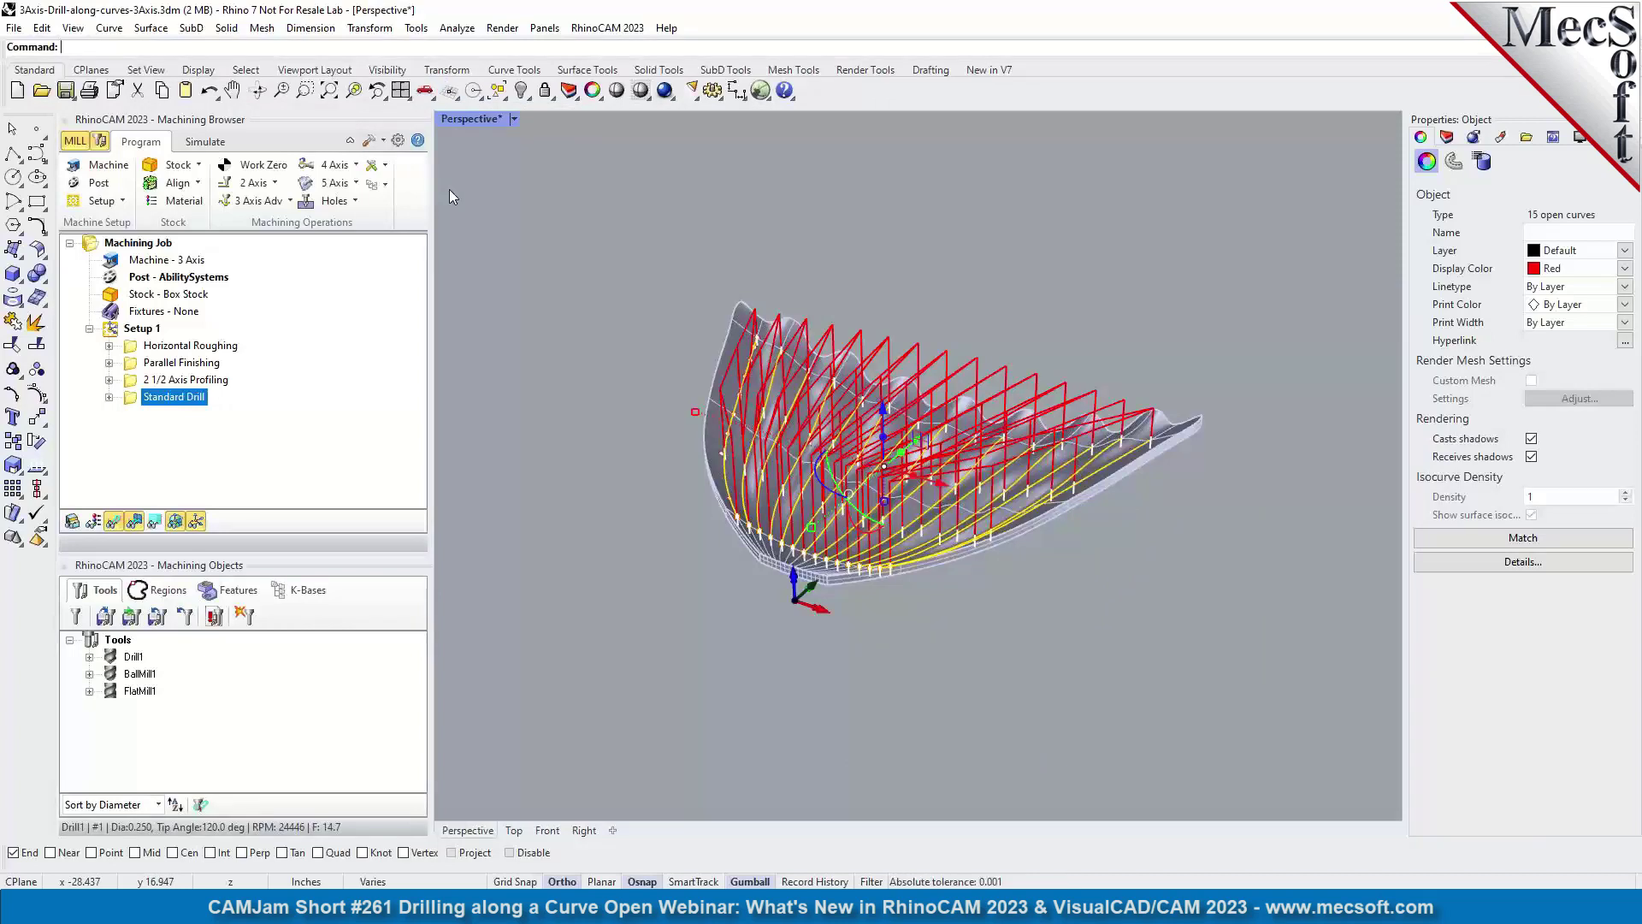
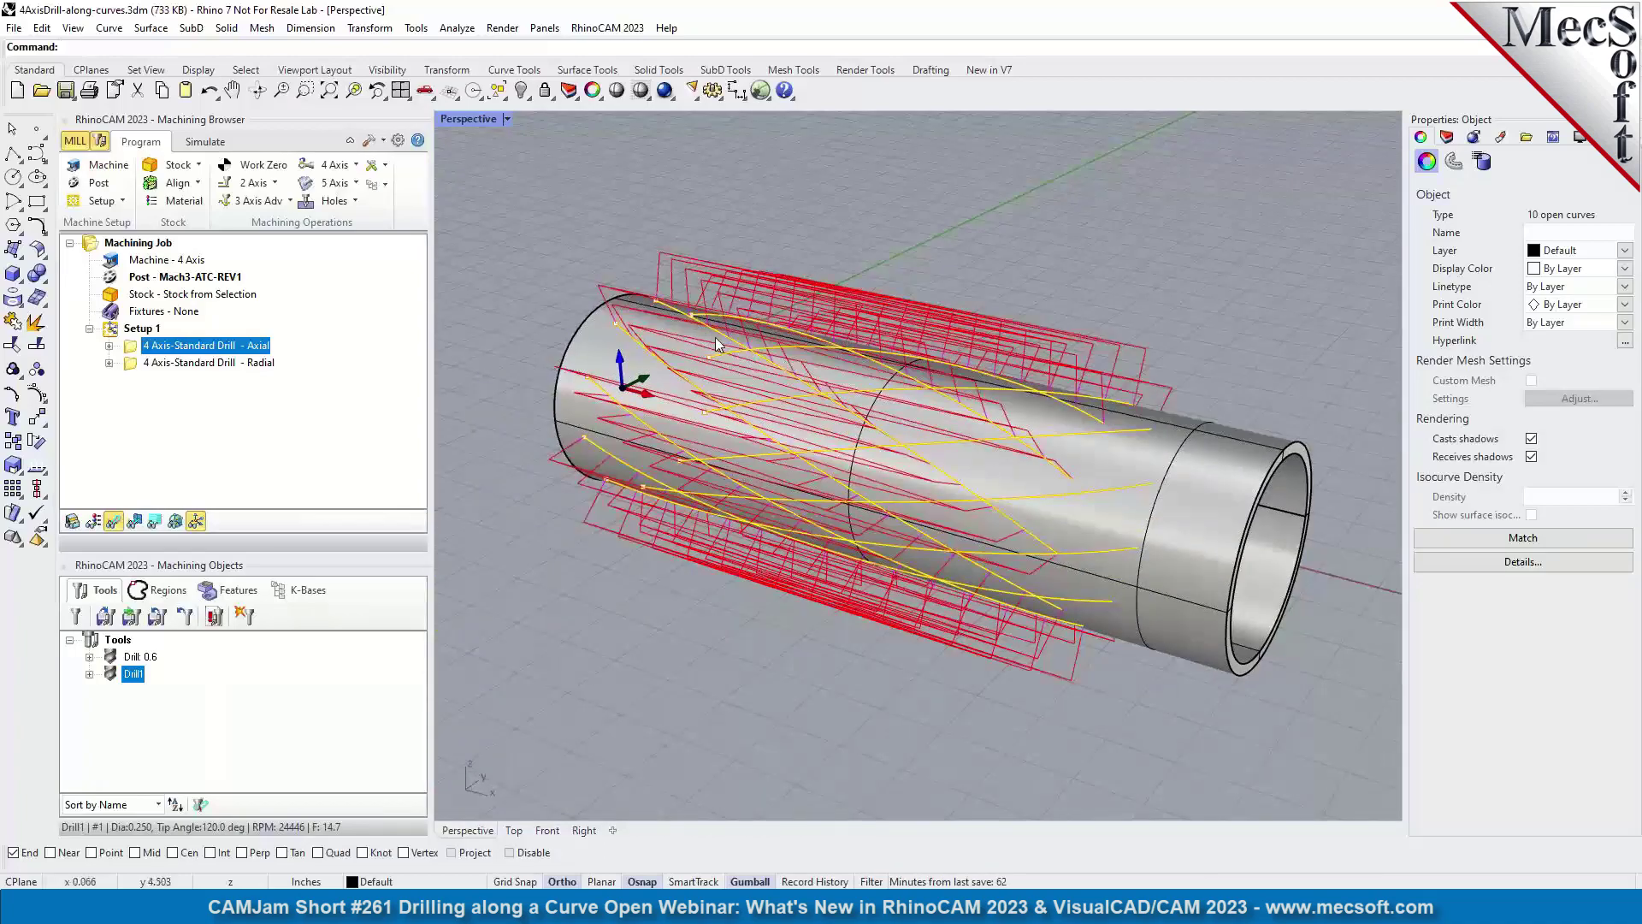
# Step: Display the 4 Axis-Standard Drill - Radial toolpath around the closed curve near the tube's open end
pyautogui.click(133, 365)
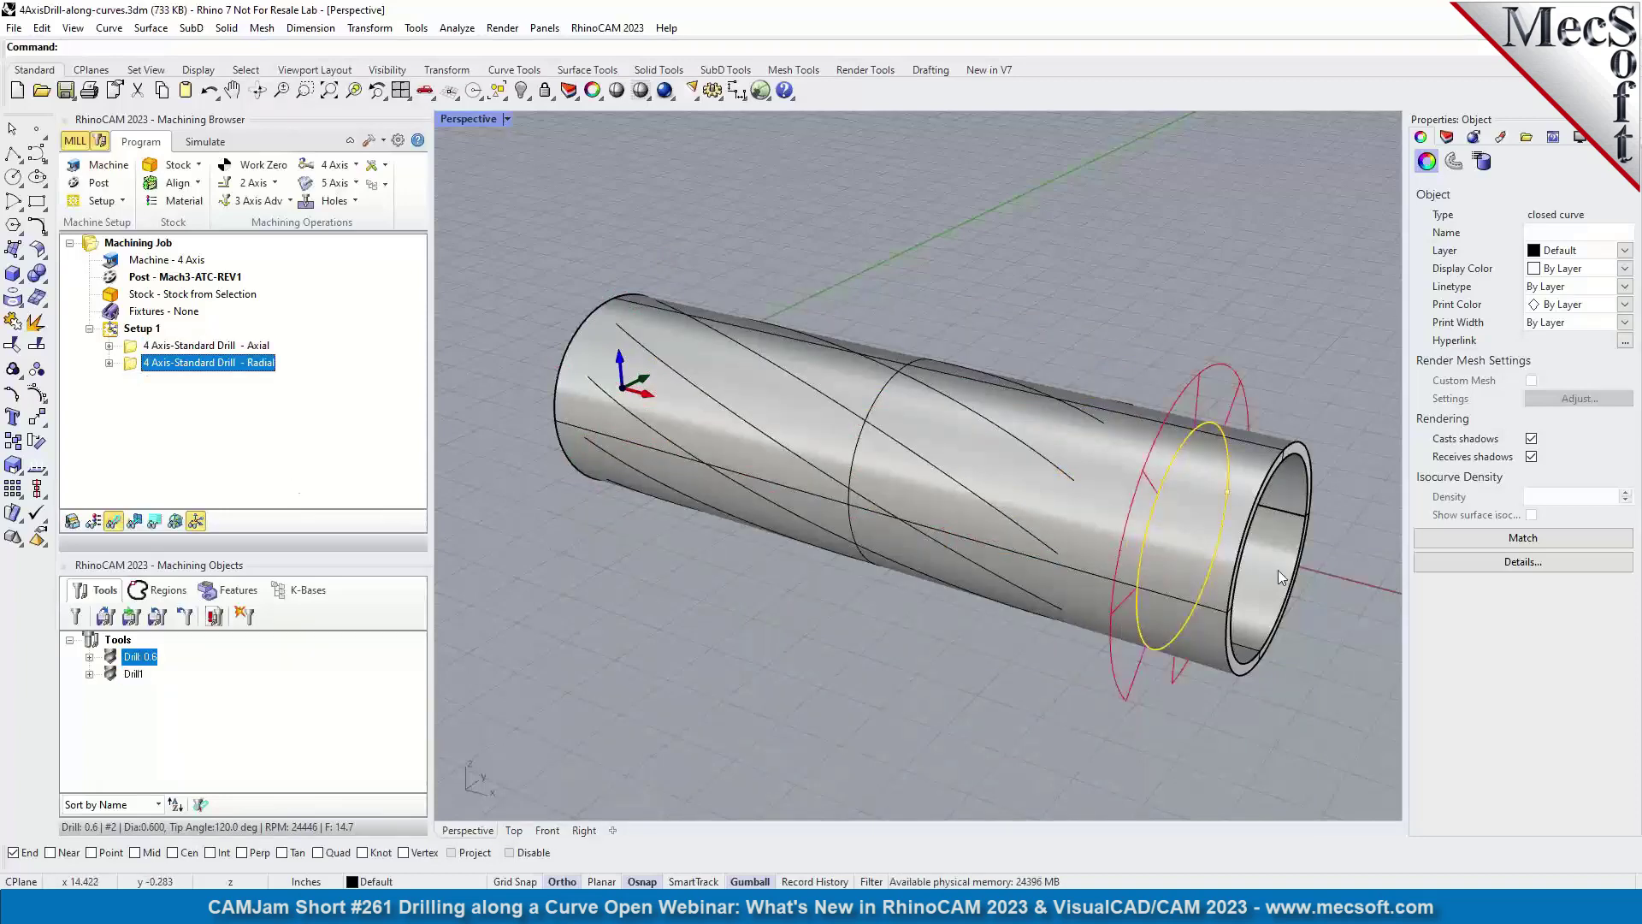
pyautogui.moveTo(1278, 570)
pyautogui.mouseDown(button='right')
pyautogui.moveTo(1106, 503)
pyautogui.moveTo(931, 514)
pyautogui.moveTo(1297, 554)
pyautogui.moveTo(1112, 514)
pyautogui.moveTo(932, 514)
pyautogui.moveTo(1113, 522)
pyautogui.moveTo(1270, 563)
pyautogui.mouseUp(button='right')
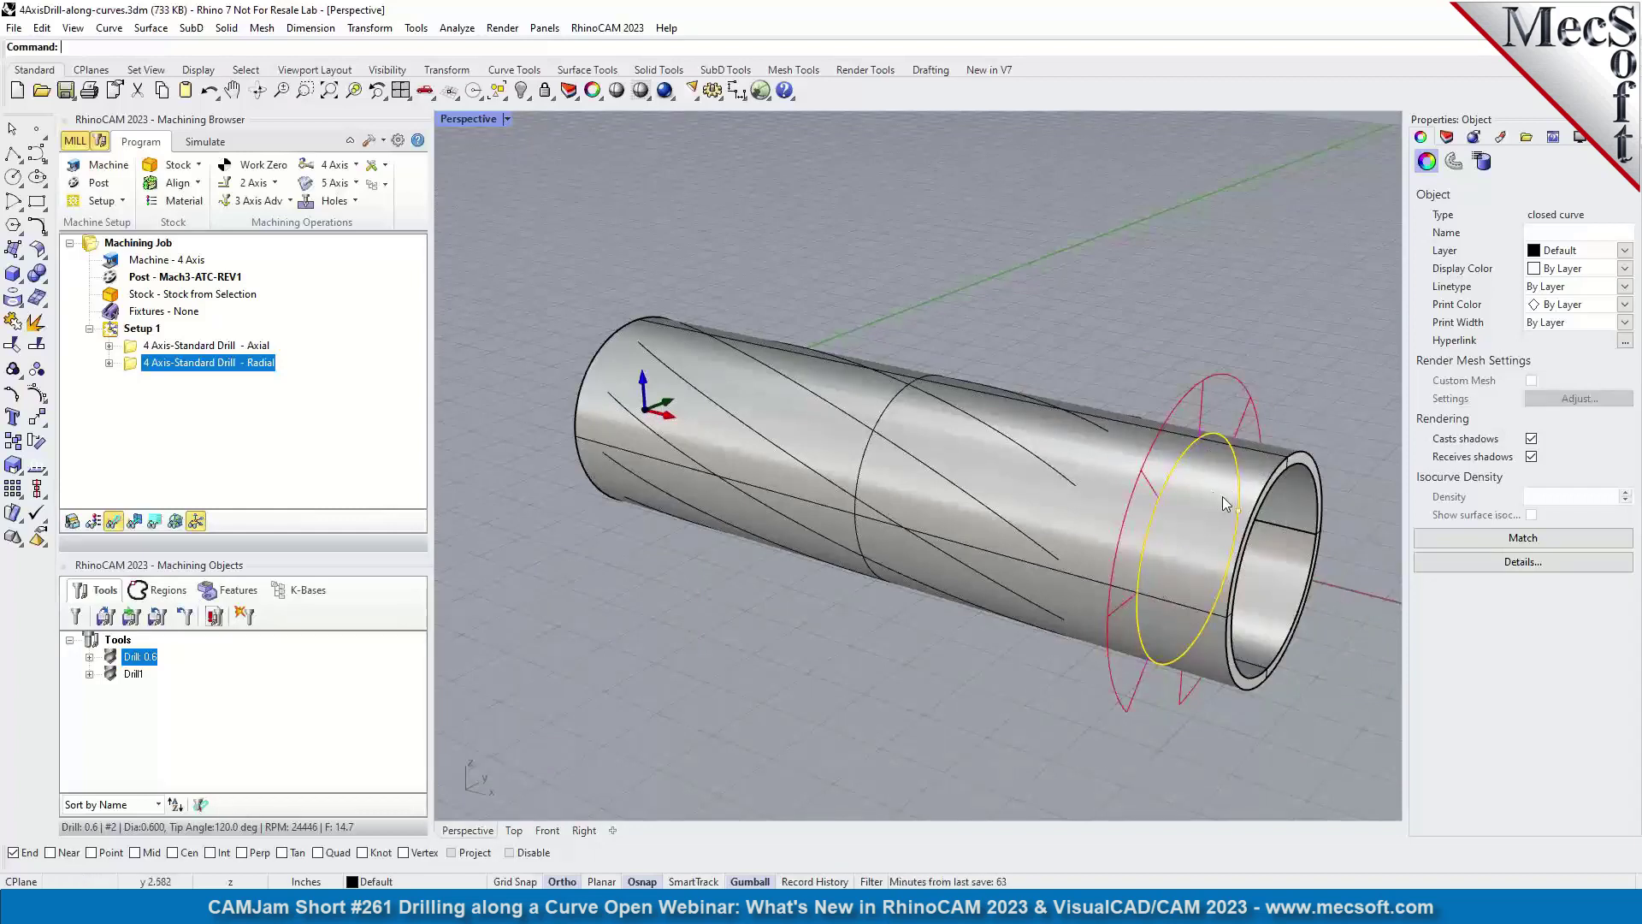
# Step: Run the material removal simulation of all Setup 1 drilling operations on the tube
pyautogui.click(206, 141)
pyautogui.click(127, 331)
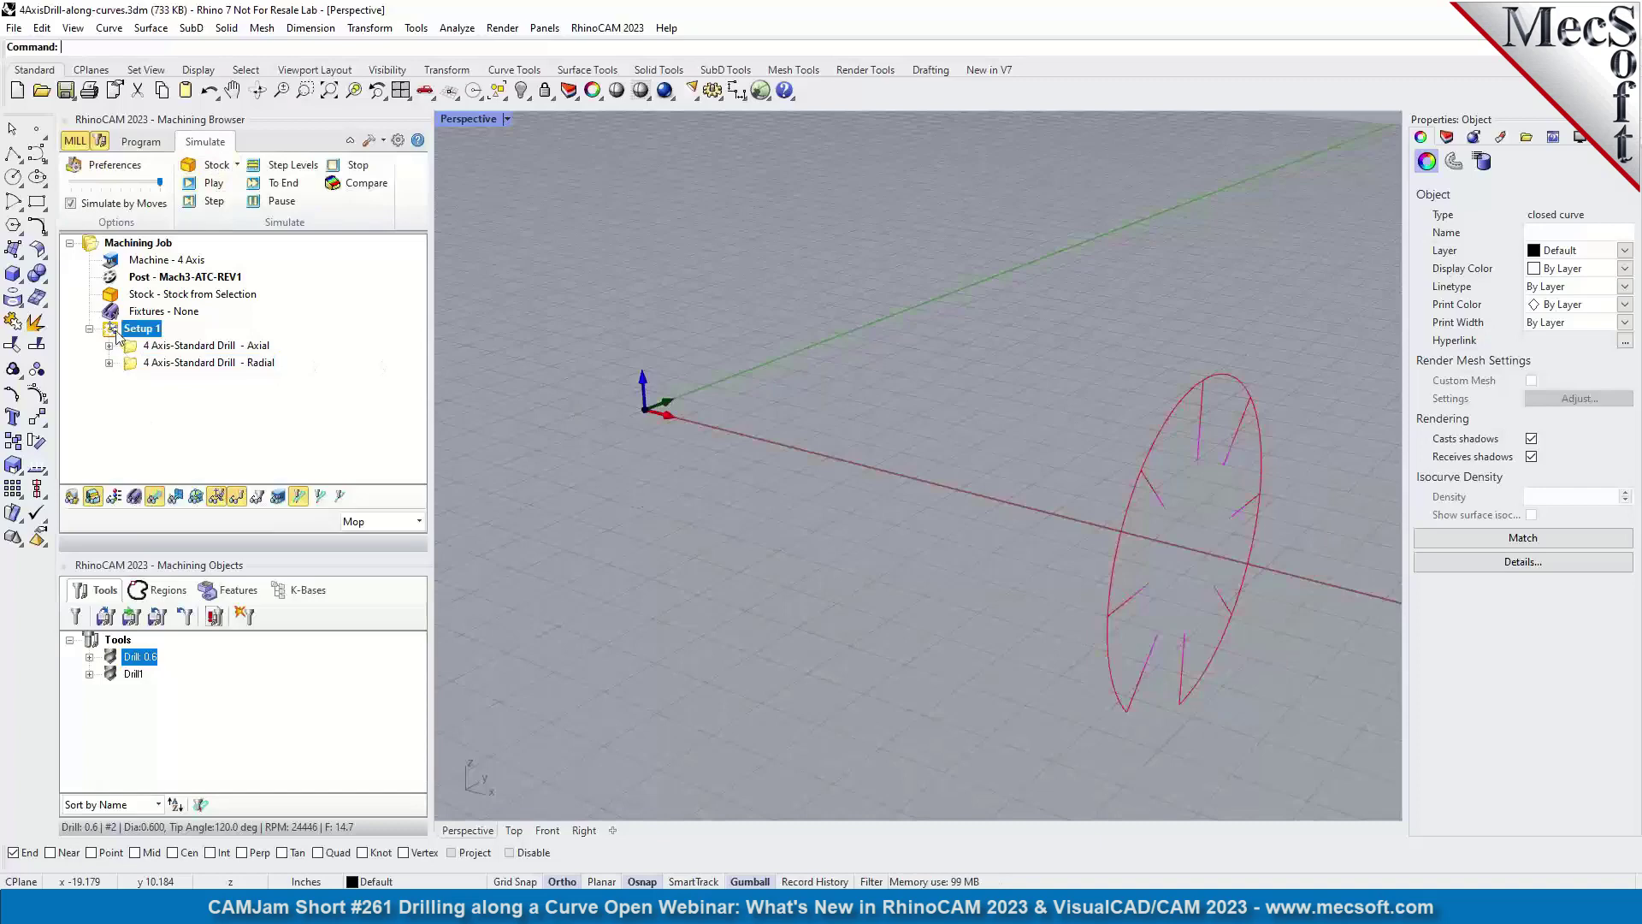
pyautogui.click(213, 184)
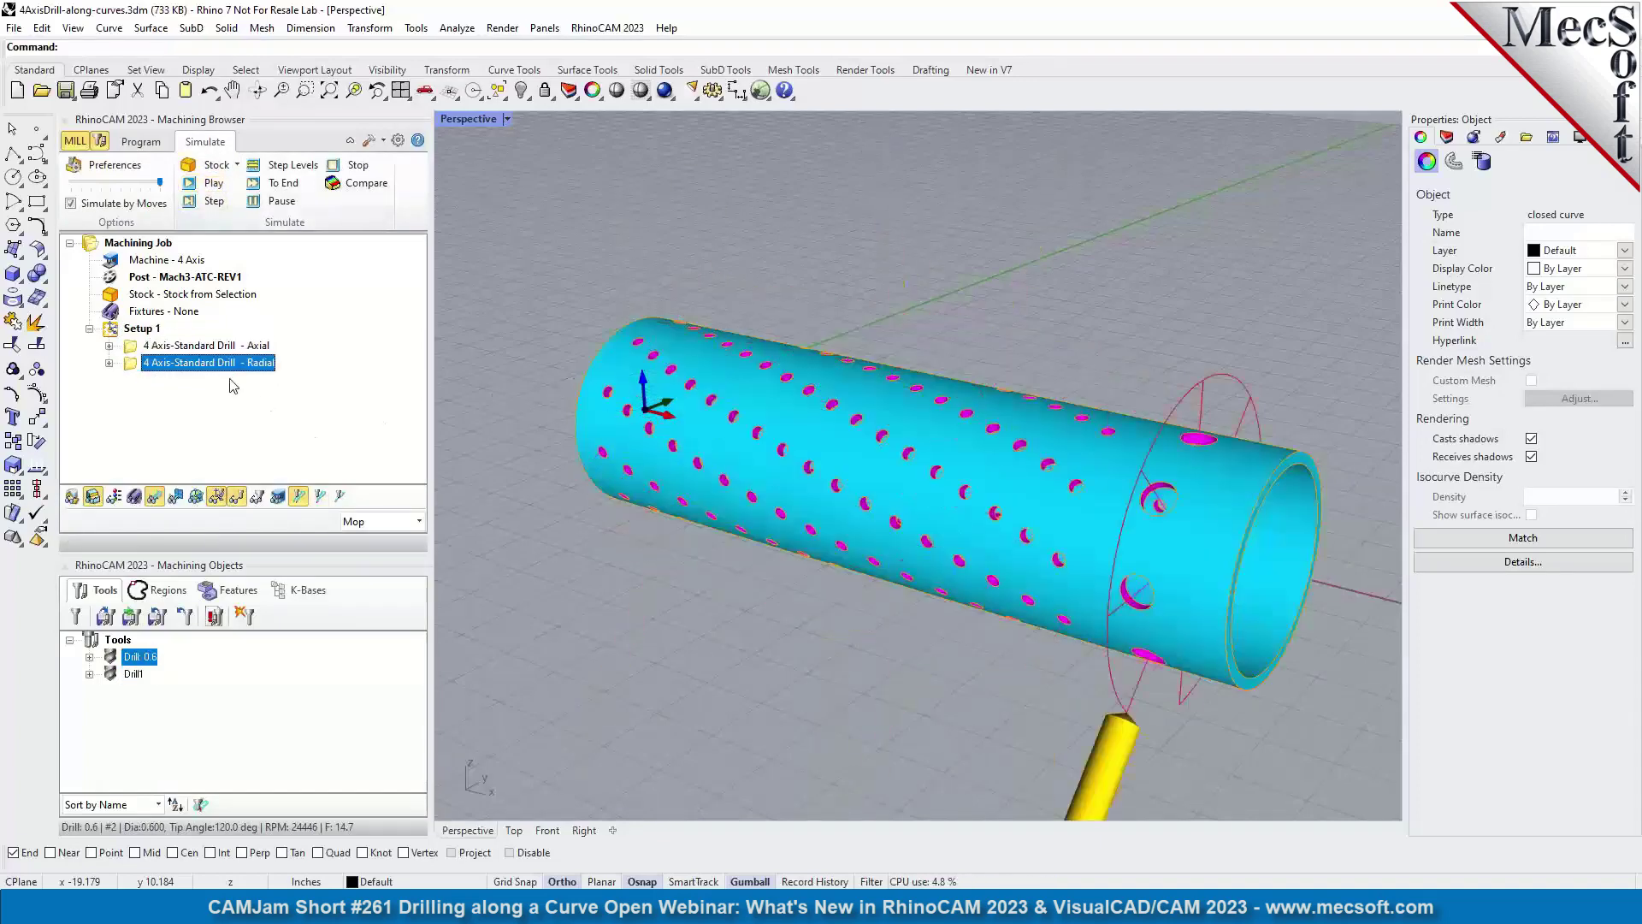
# Step: Hide the toolpath display and examine the simulated axial and radial holes from several angles around the tube
pyautogui.click(156, 503)
pyautogui.moveTo(902, 449); pyautogui.dragTo(992, 465, button='right')
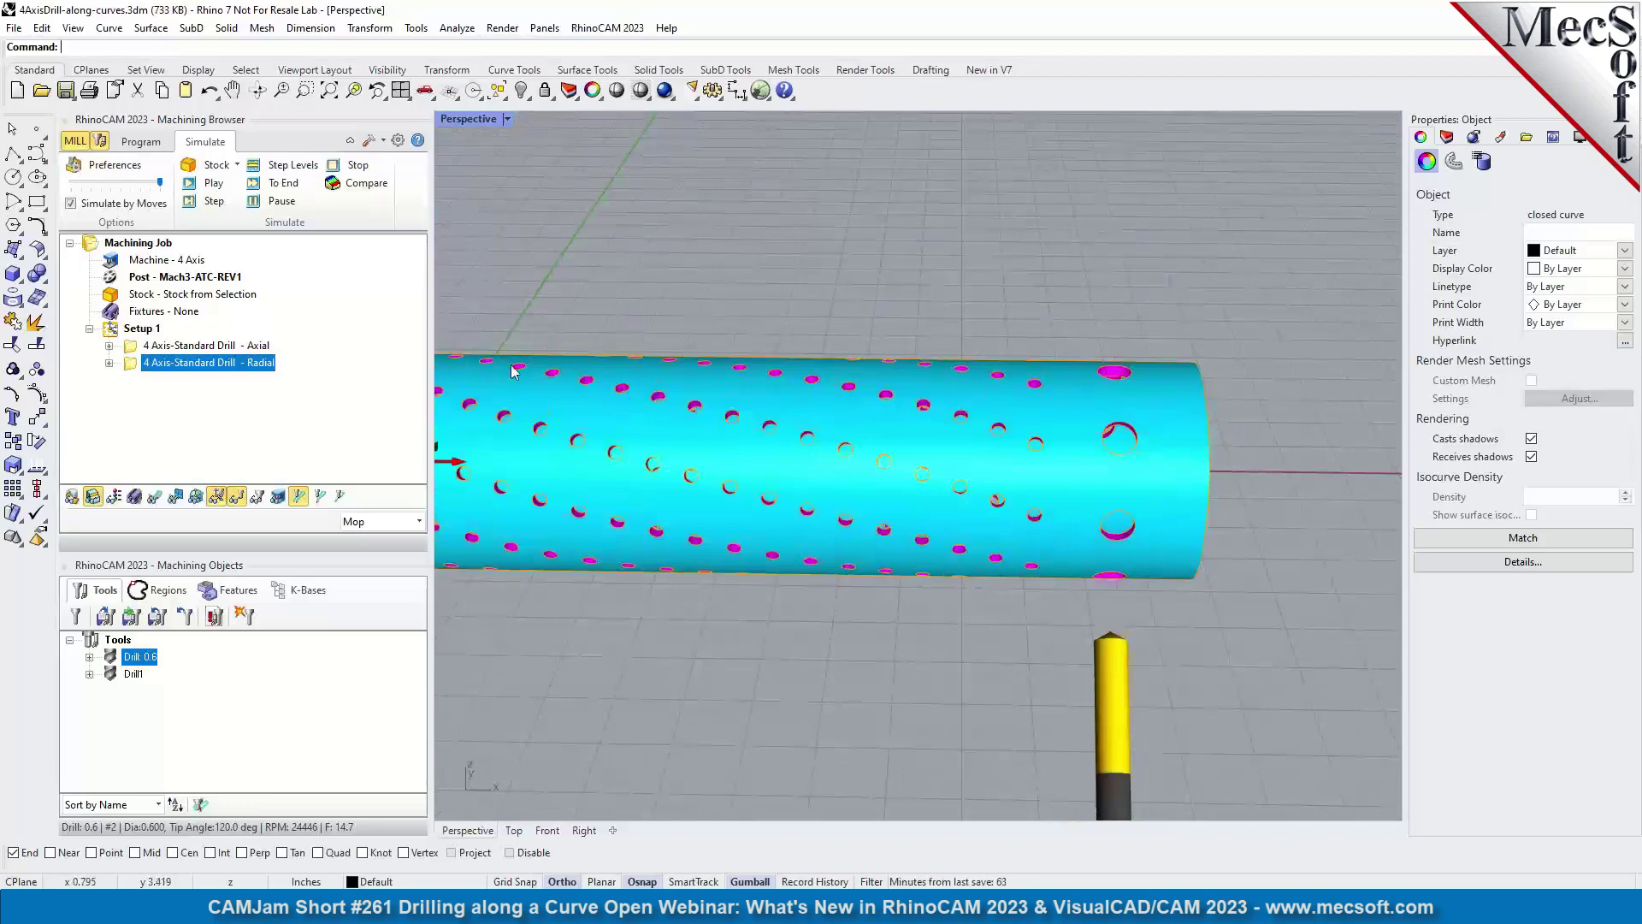
pyautogui.moveTo(679, 593); pyautogui.dragTo(591, 577, button='right')
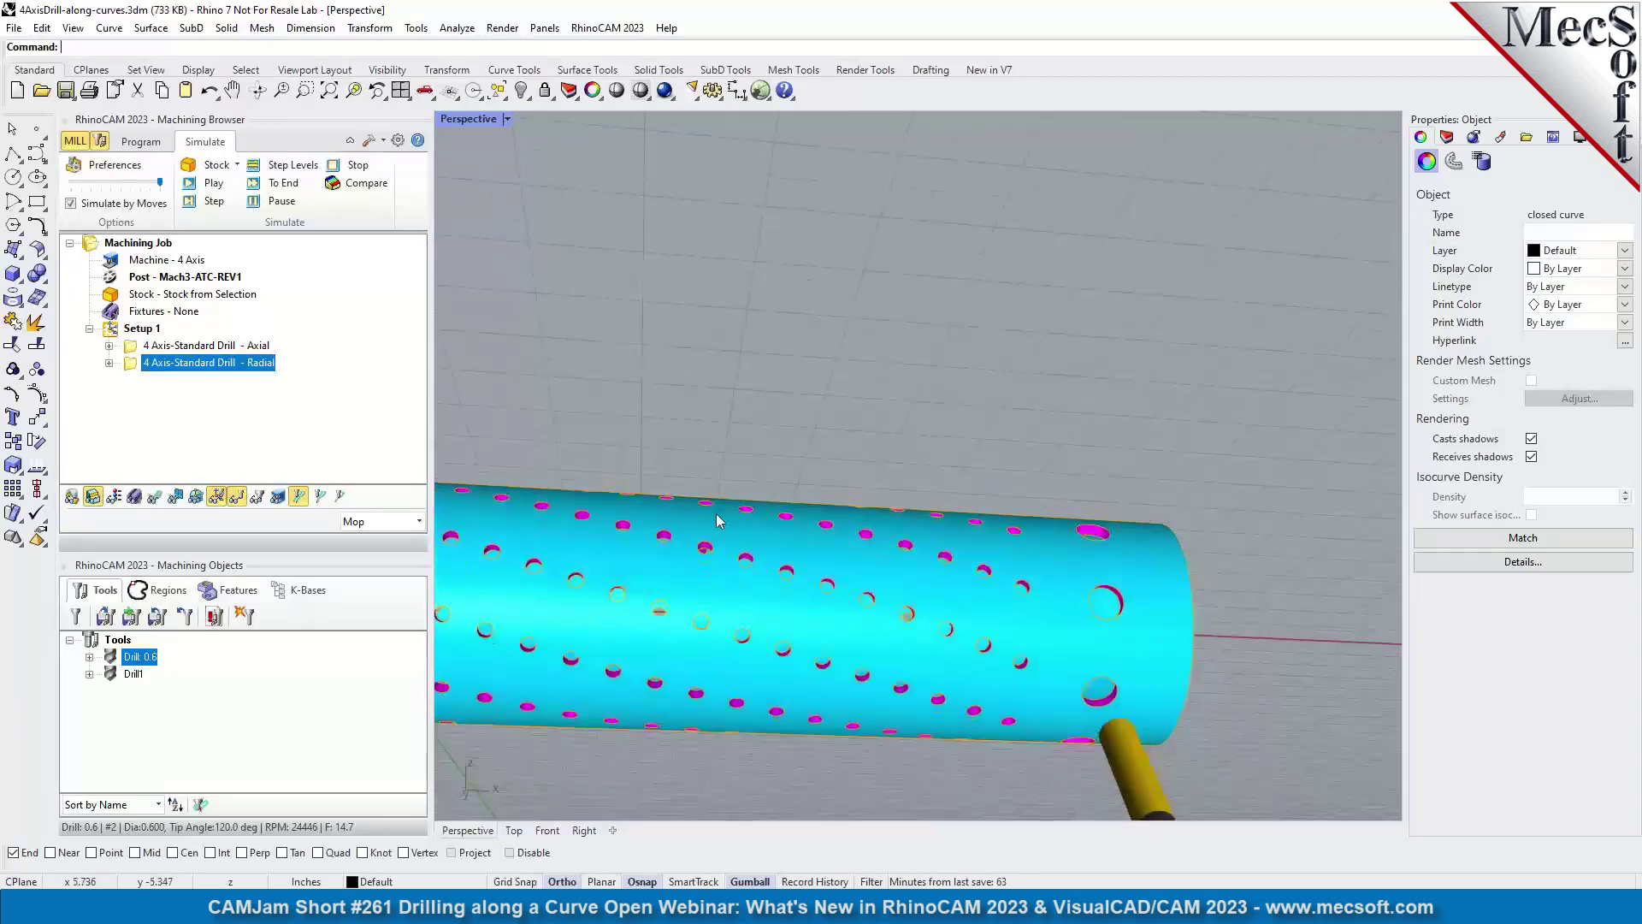
pyautogui.moveTo(716, 520); pyautogui.dragTo(1180, 612, button='right')
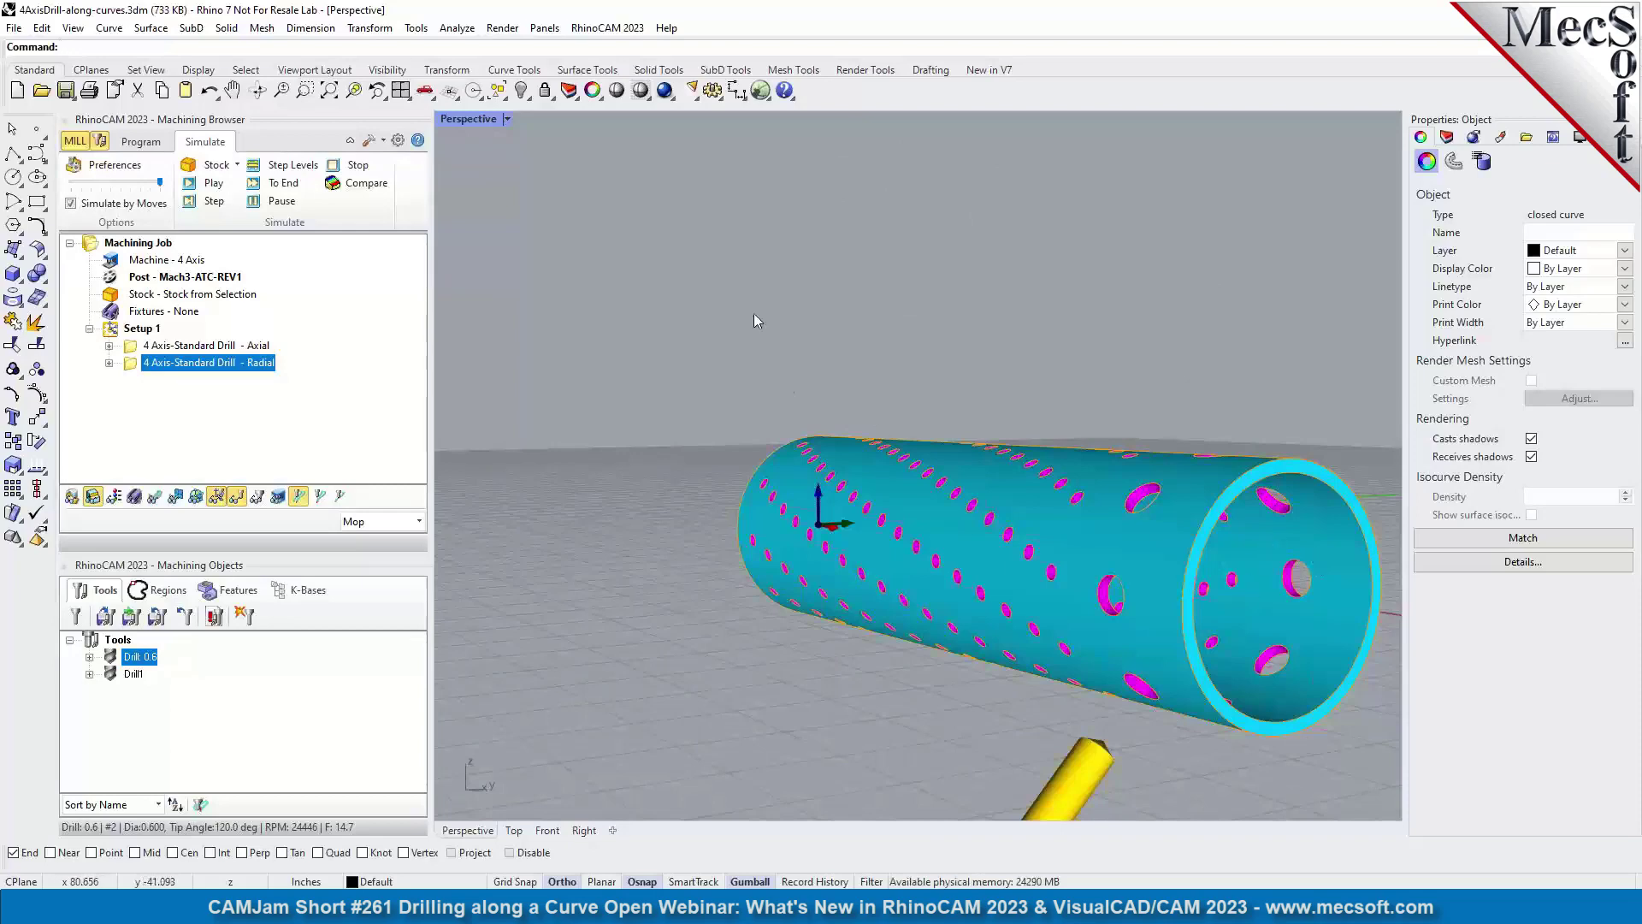
pyautogui.moveTo(753, 313); pyautogui.dragTo(1052, 590, button='right')
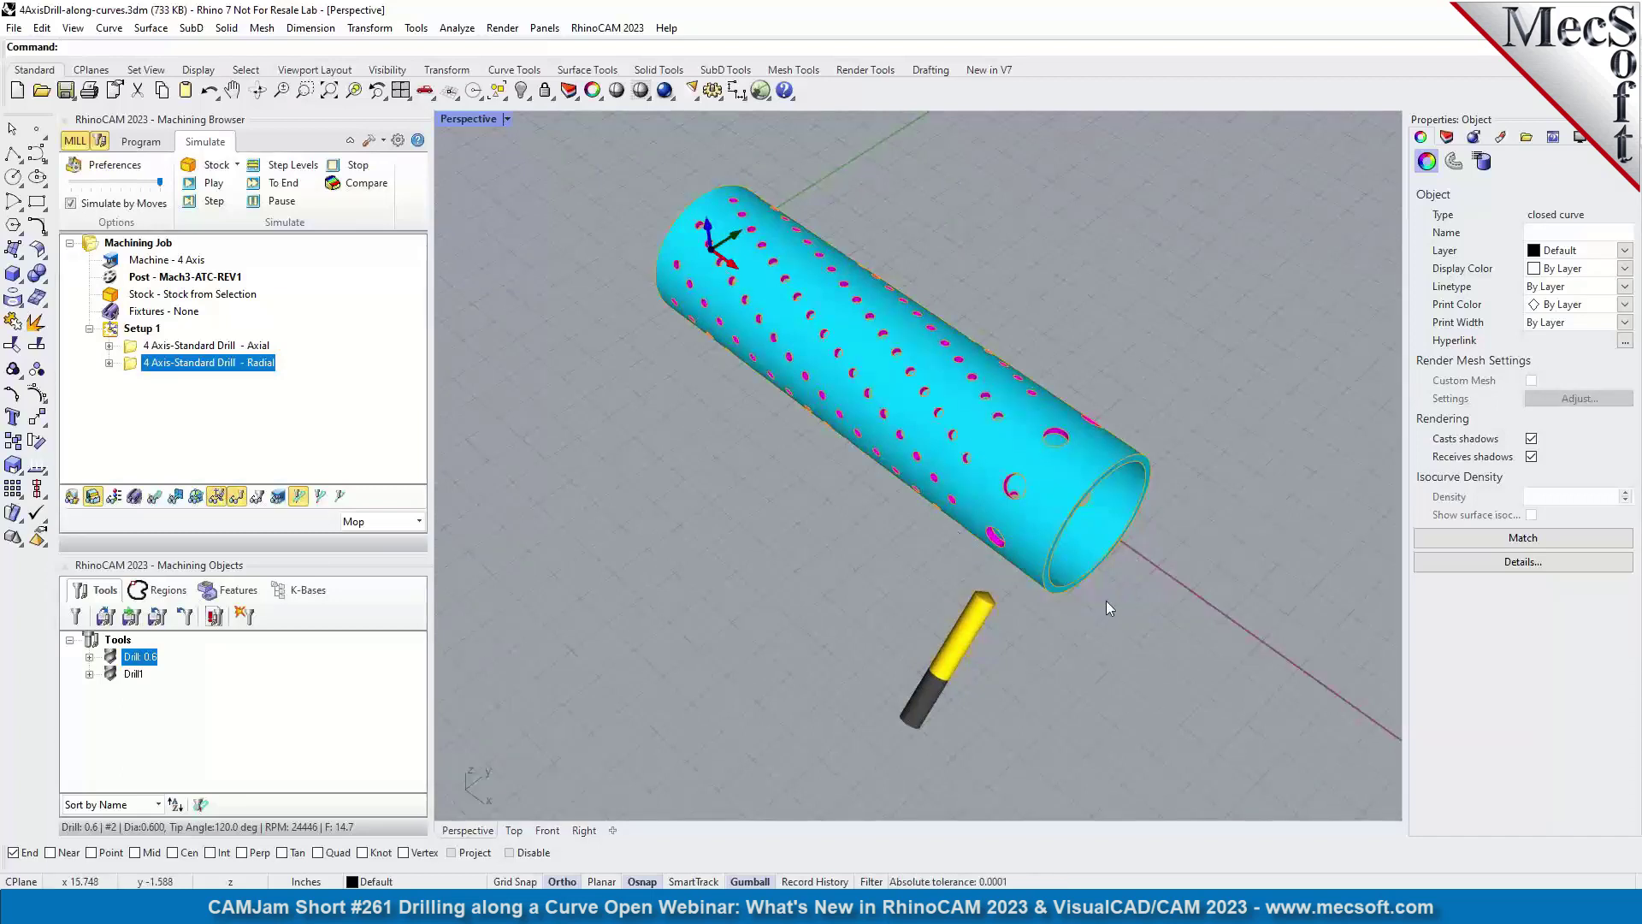
pyautogui.moveTo(1129, 543); pyautogui.dragTo(1030, 513, button='right')
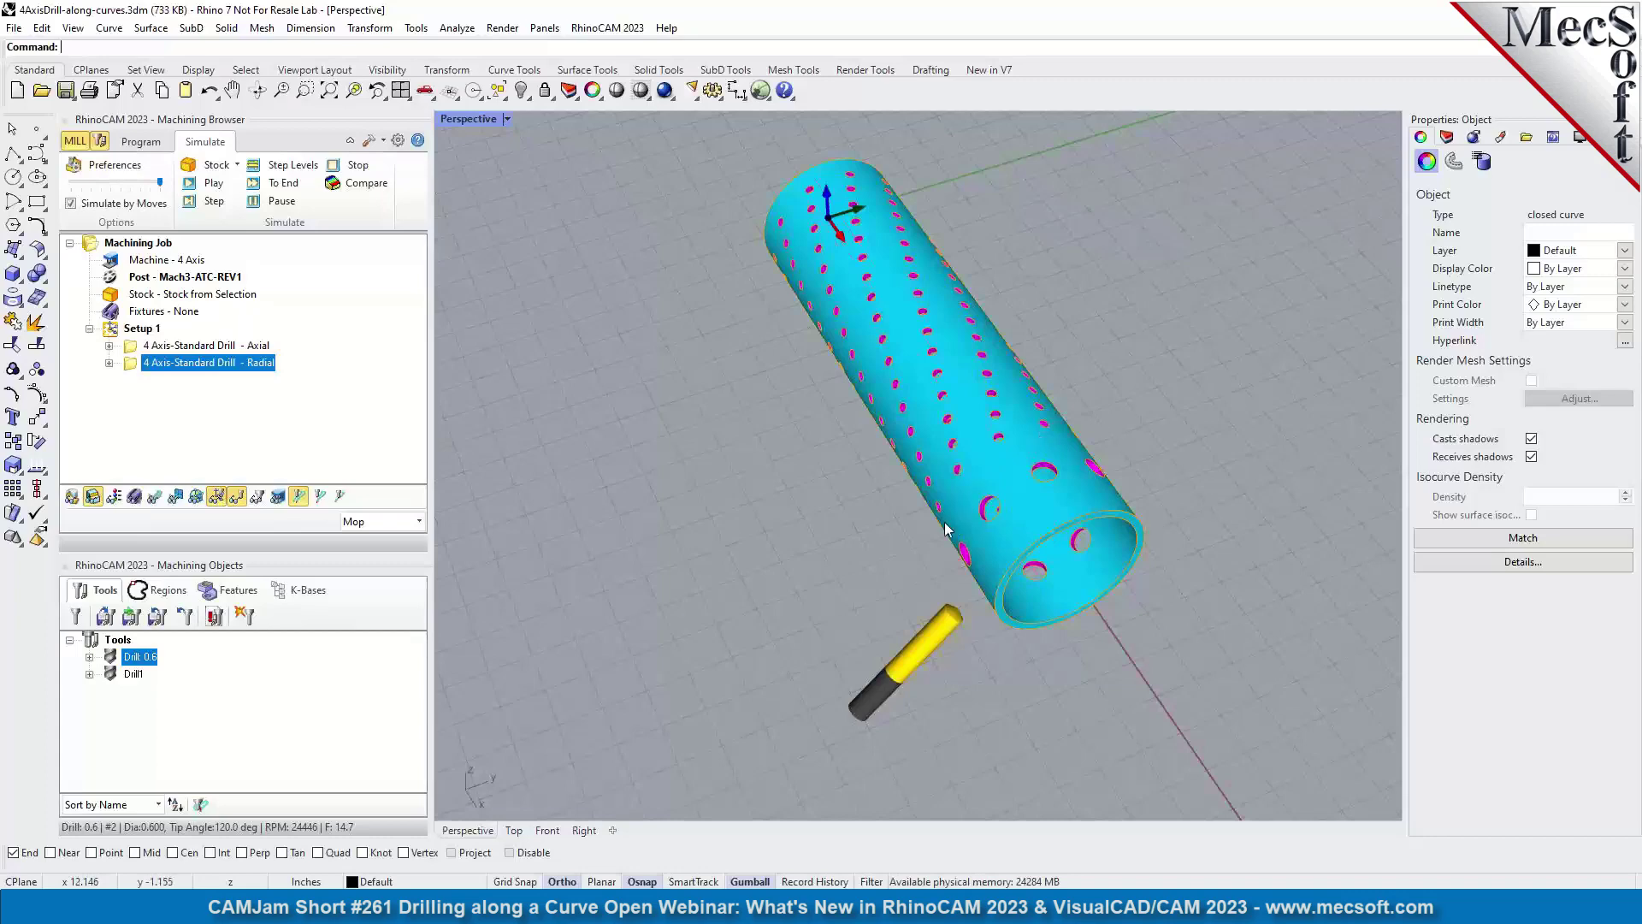
pyautogui.moveTo(946, 528); pyautogui.dragTo(1028, 409, button='right')
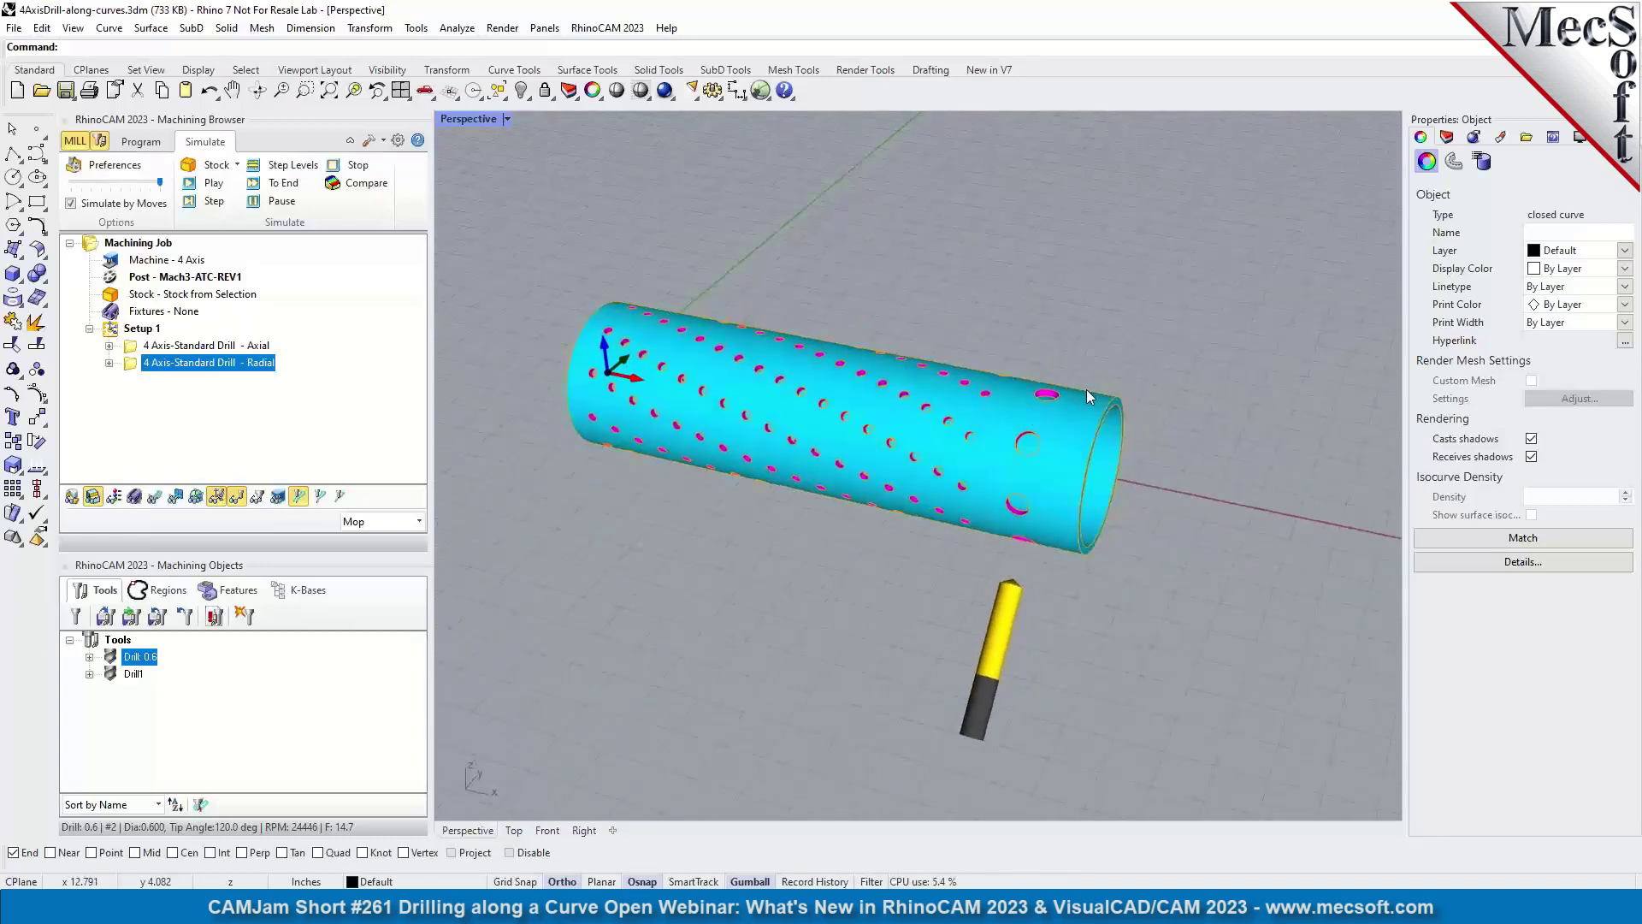